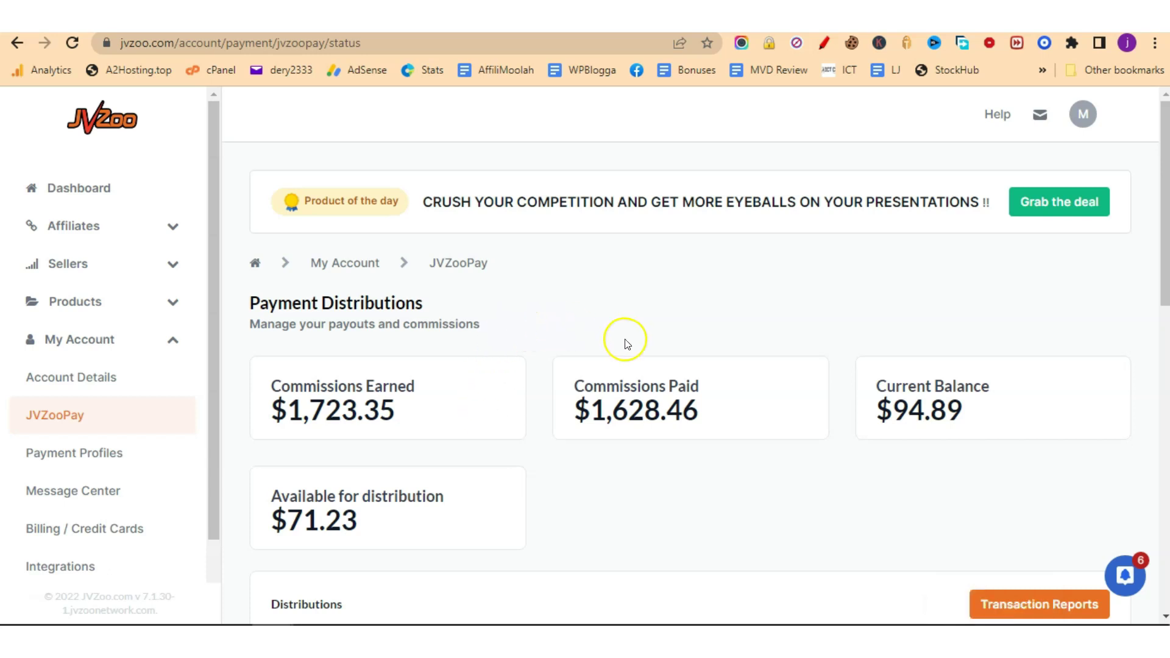
# - Reload the JVZoo payment distributions page and the Warrior+Plus wallet page, and show the wallet's summary
pyautogui.click(72, 44)
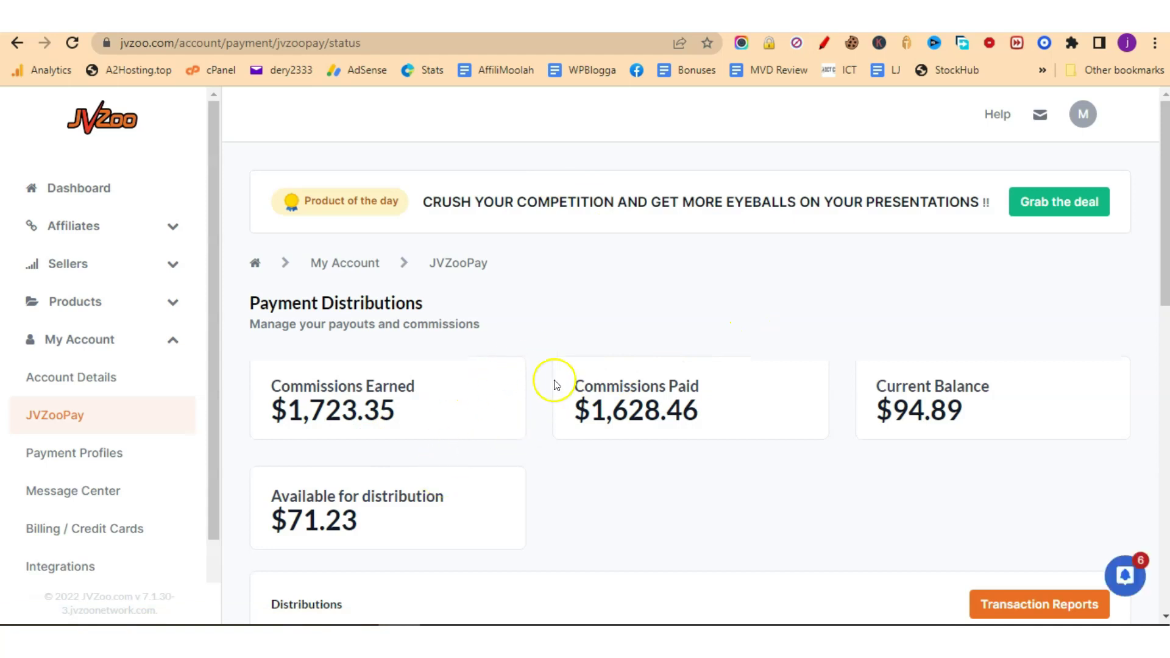
pyautogui.hotkey('ctrl', 'Tab')
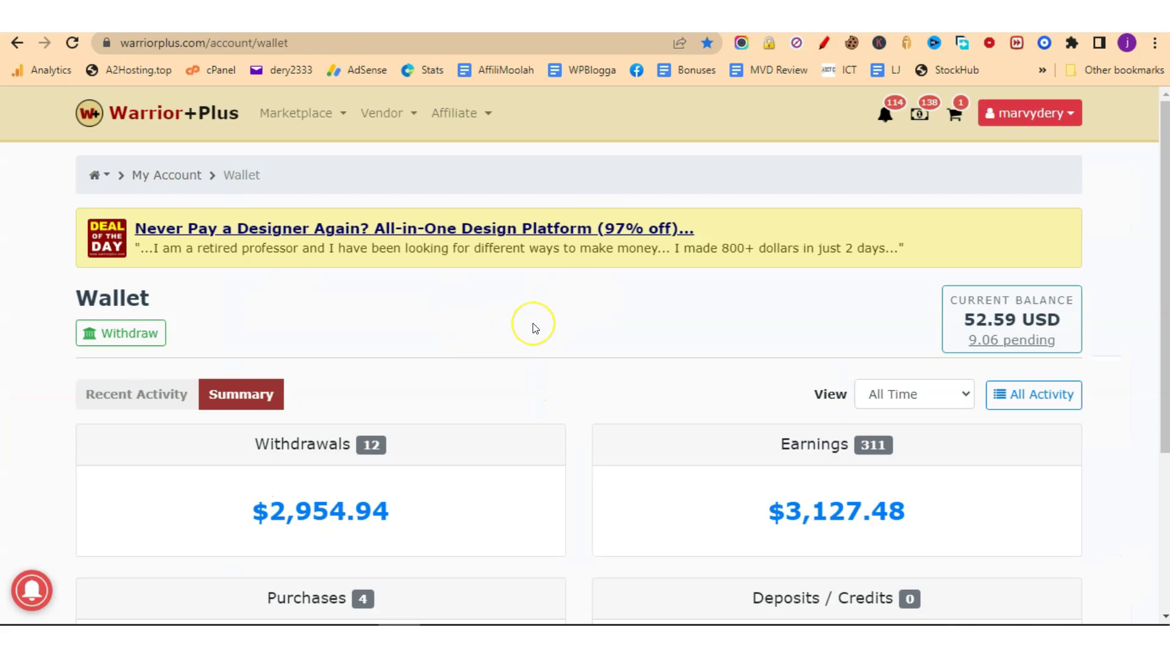
pyautogui.click(73, 43)
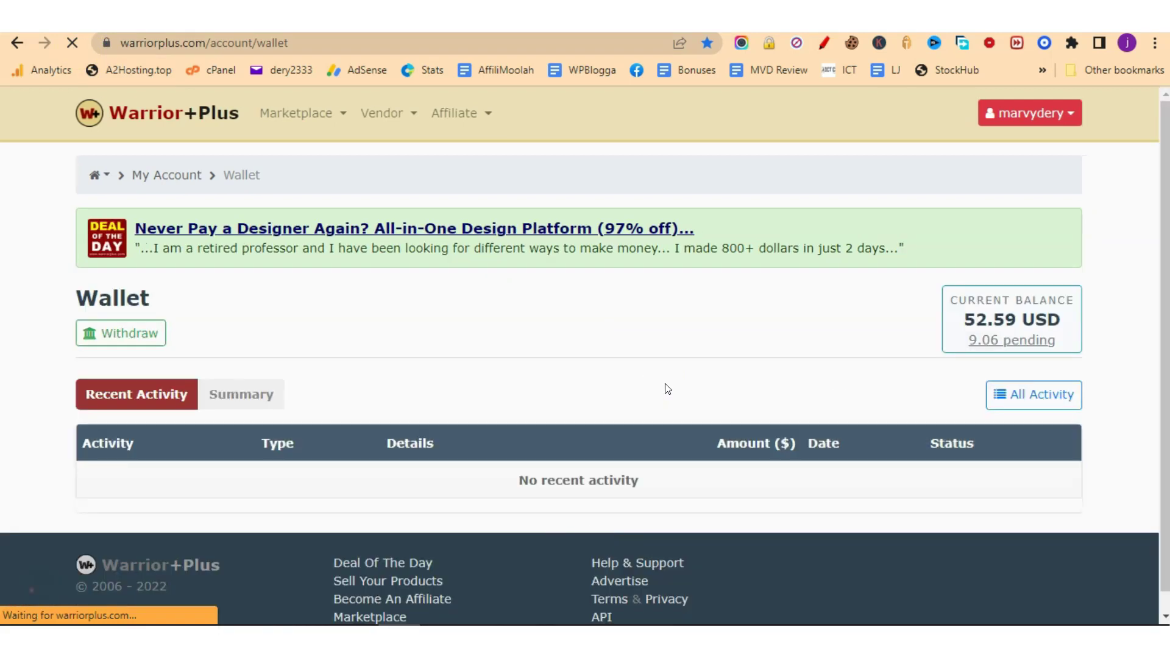
pyautogui.click(259, 396)
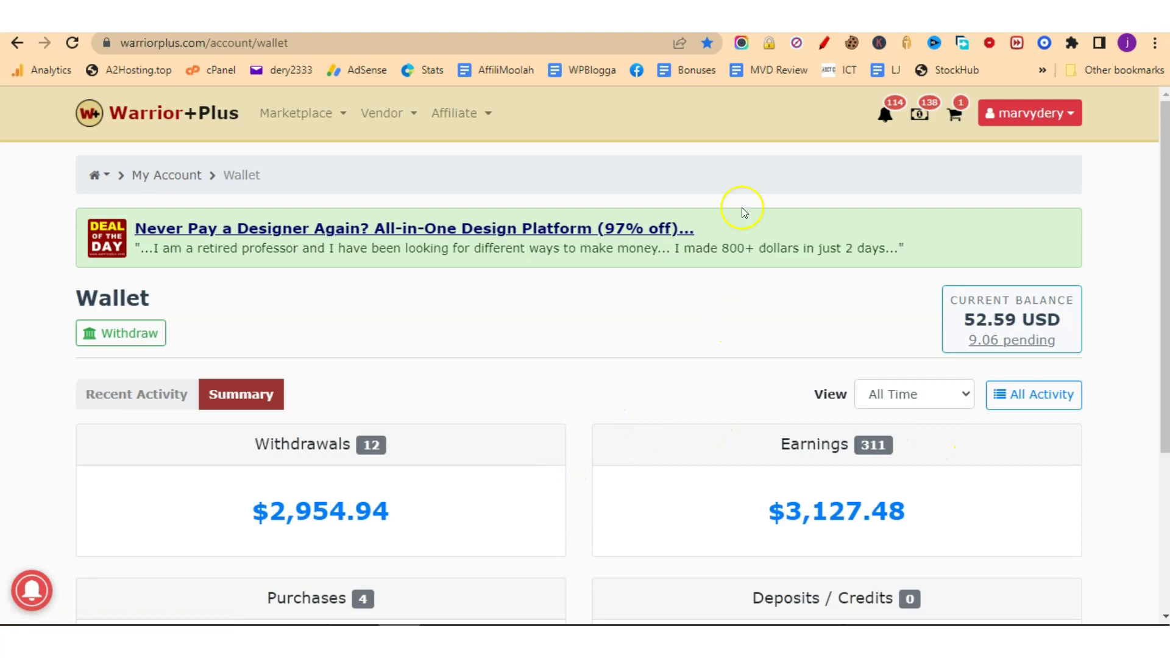
pyautogui.hotkey('ctrl', 'Tab')
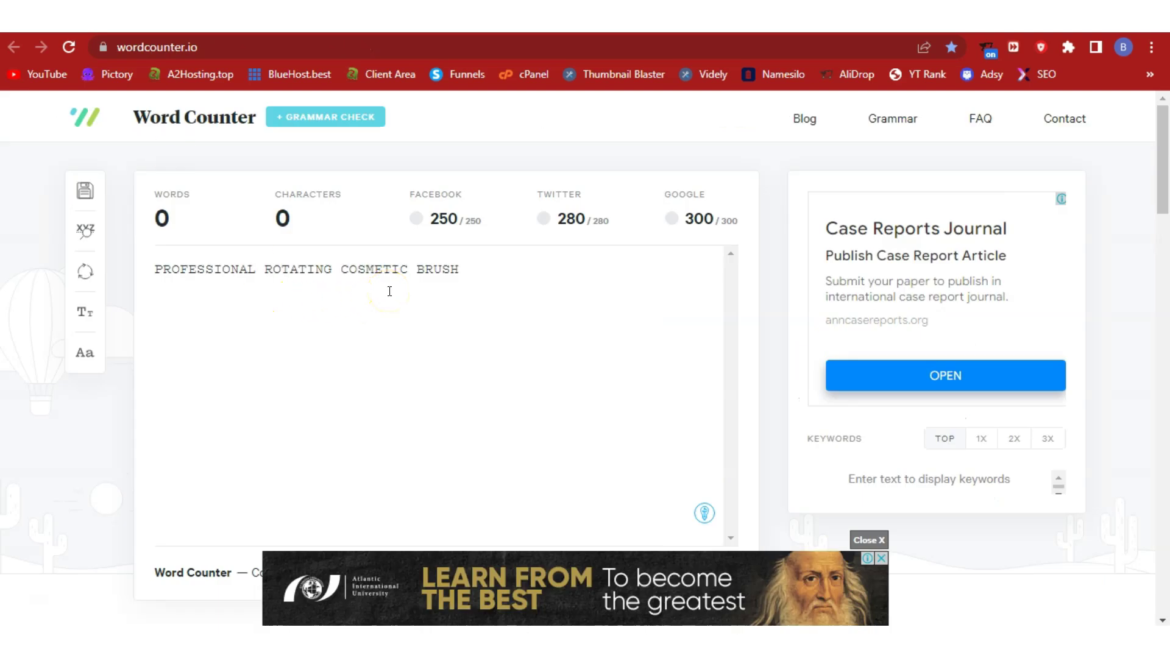
# - Copy the text "PROFESSIONAL ROTATING COSMETIC BRUSH" from the Word Counter text area
pyautogui.click(382, 273)
pyautogui.tripleClick(382, 273)
pyautogui.rightClick(382, 273)
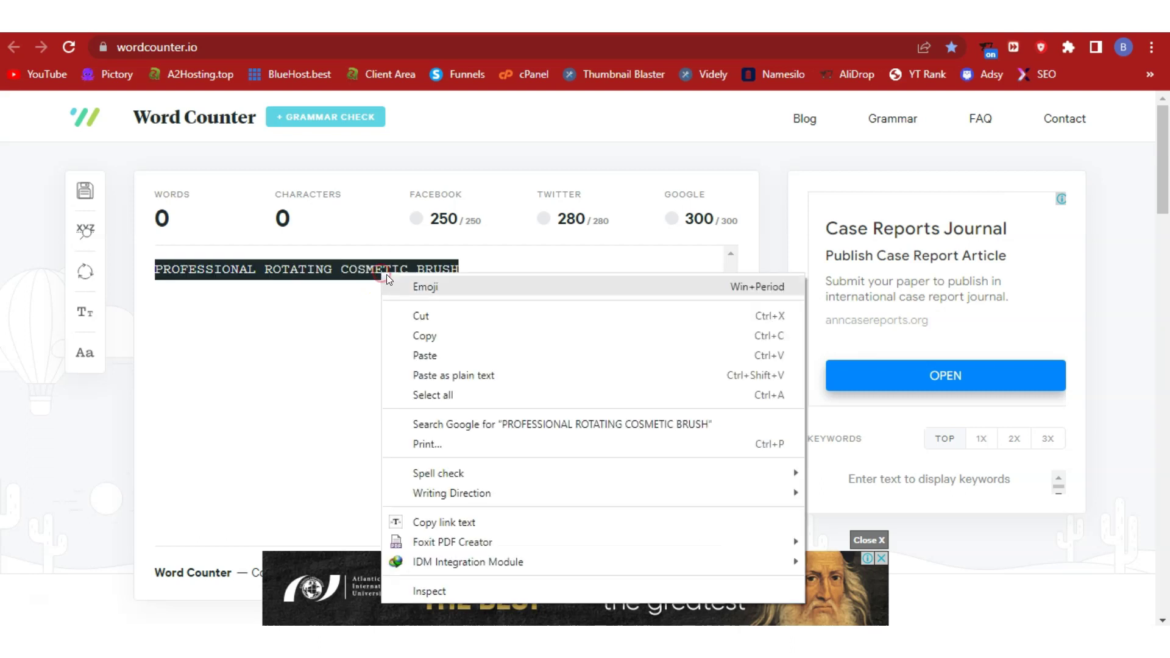
pyautogui.click(427, 336)
# - Switch to the AliExpress electric makeup brush listing and look through its description for dropshipping and shipping details
pyautogui.hotkey('ctrl', 'Tab')
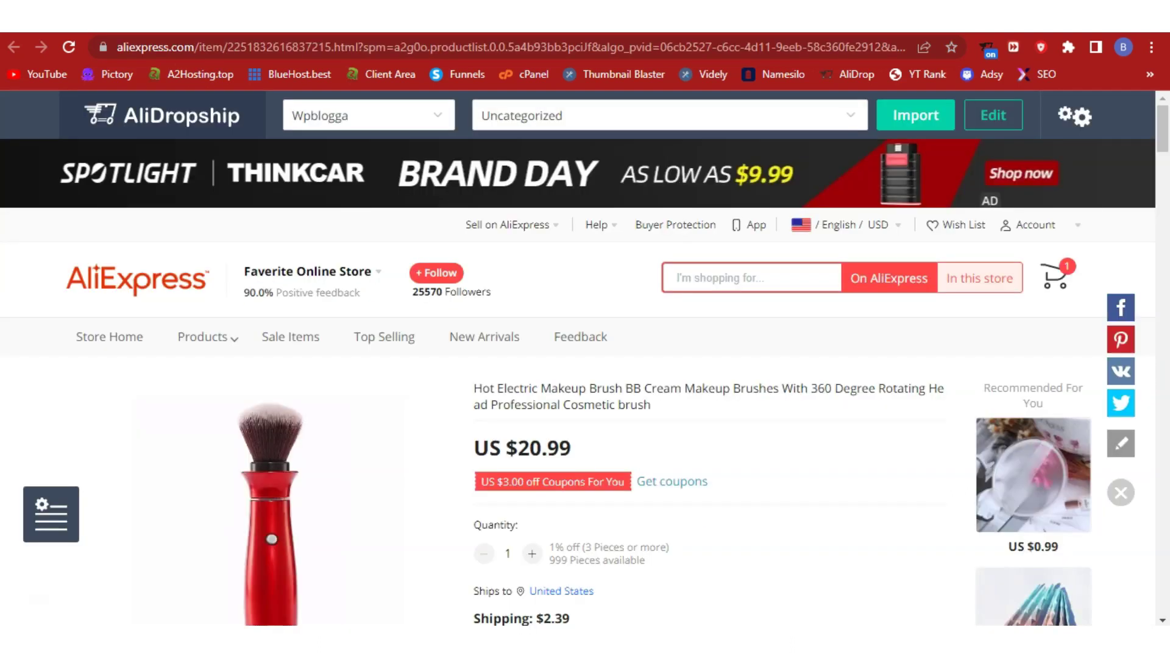
pyautogui.moveTo(1163, 143); pyautogui.dragTo(1165, 295)
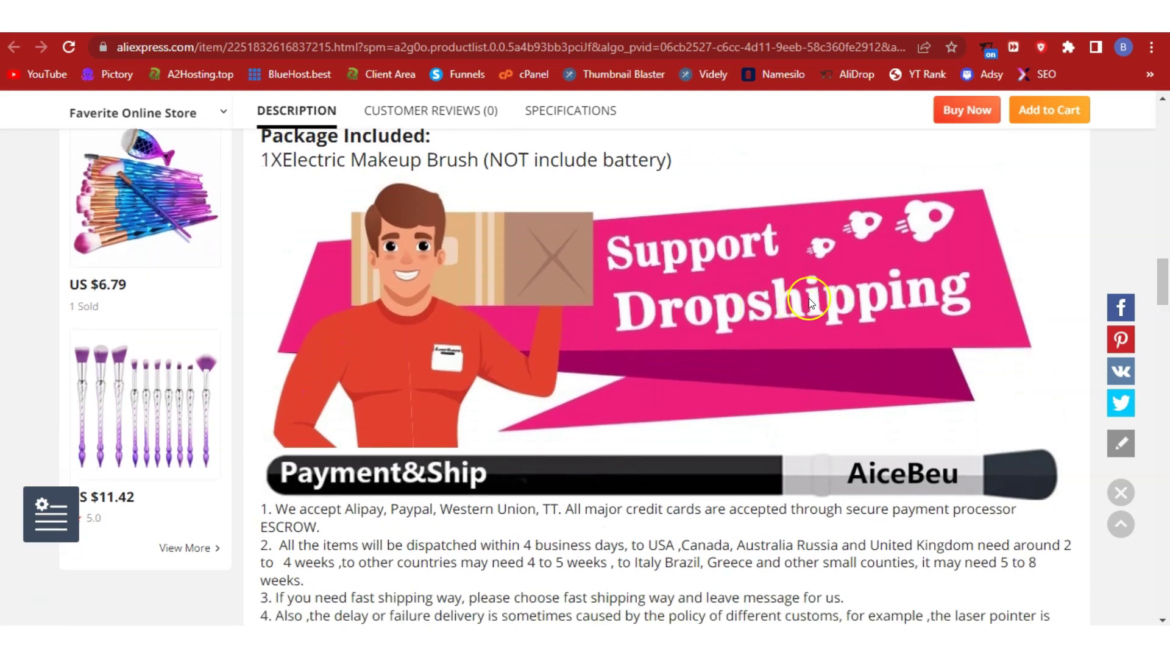
pyautogui.moveTo(1165, 298); pyautogui.dragTo(1164, 129)
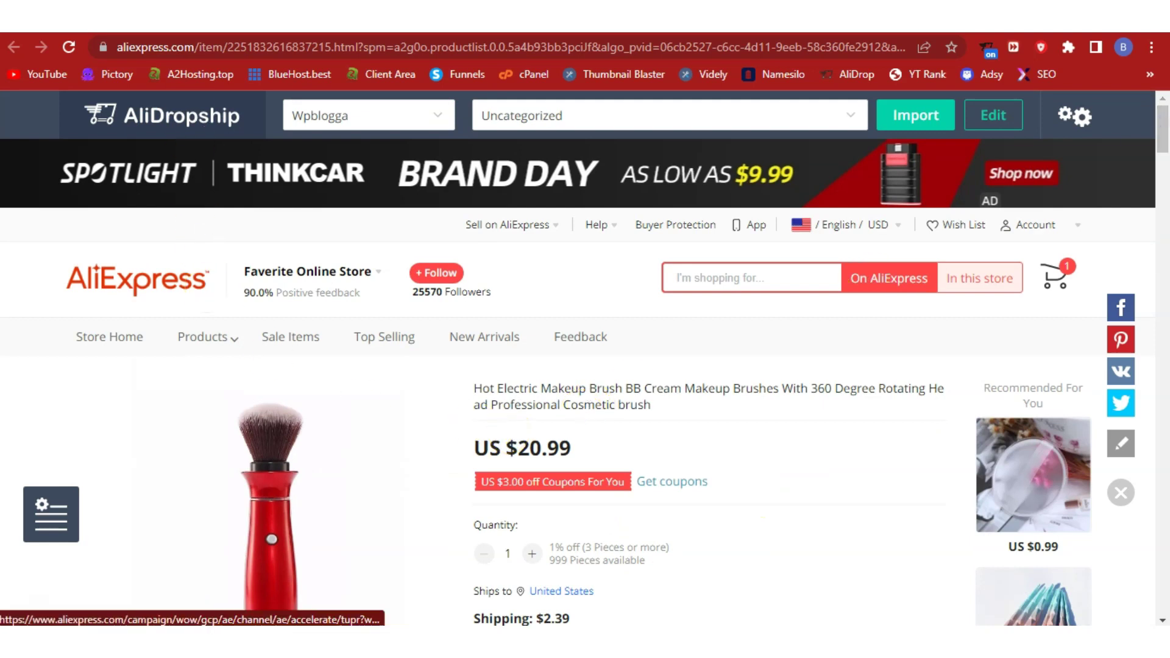
# - Visit the NameSilo domain site, then open and reload the A2 Hosting home page to view its hosting plans
pyautogui.click(783, 74)
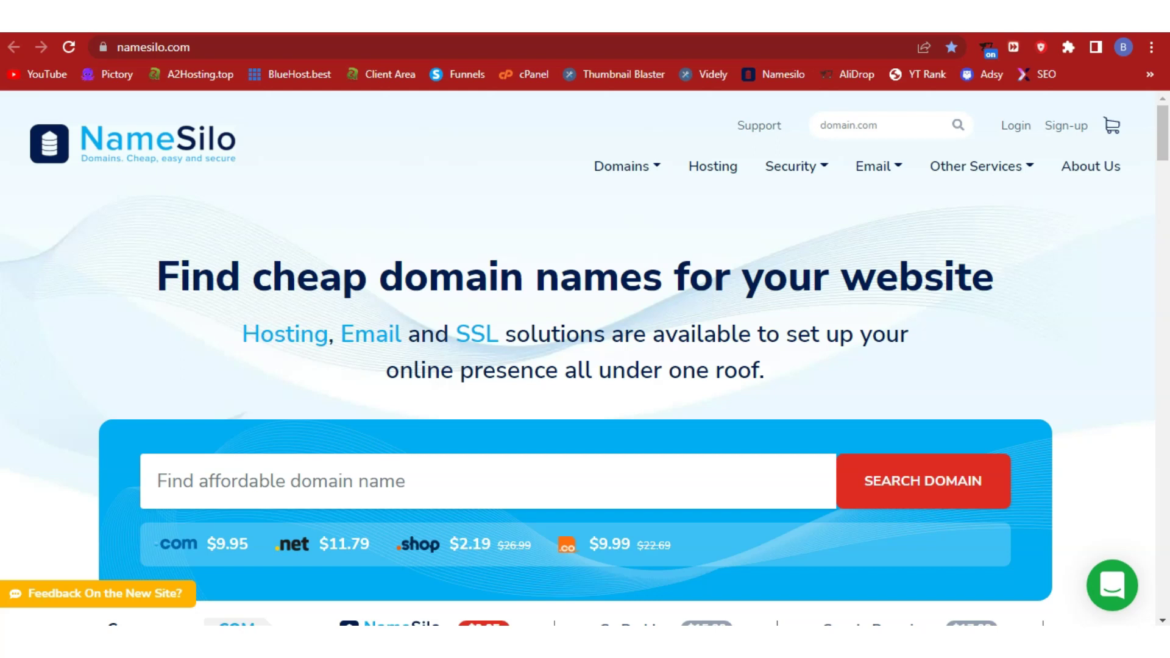
pyautogui.click(200, 74)
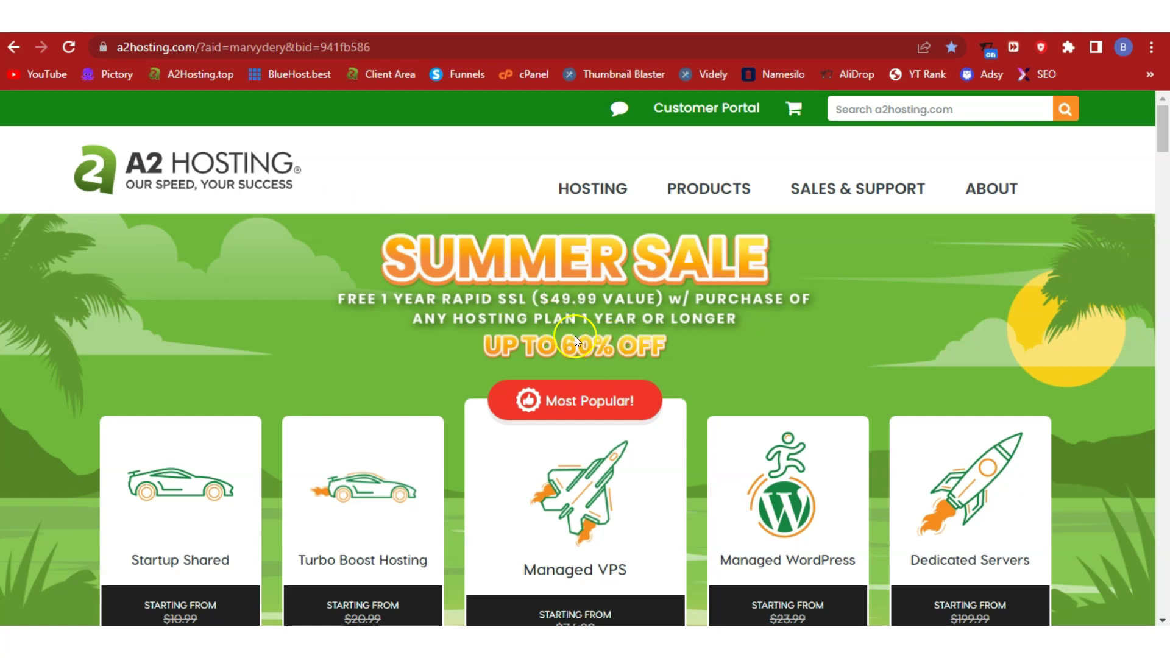
pyautogui.click(194, 83)
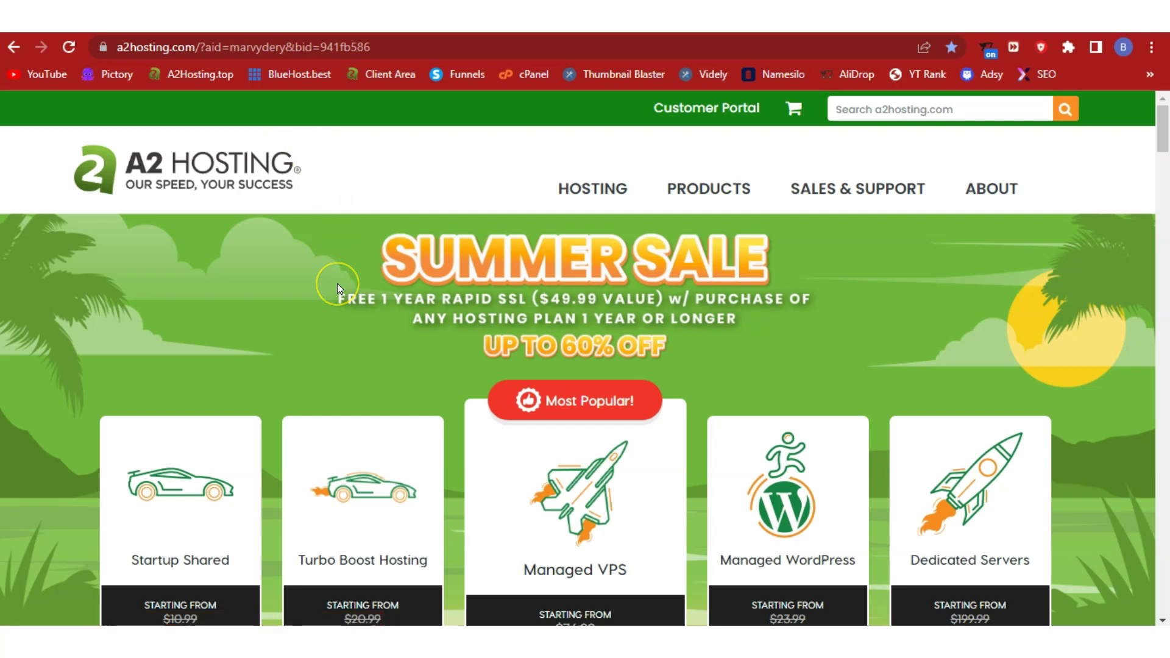
pyautogui.scroll(-2, 337, 284)
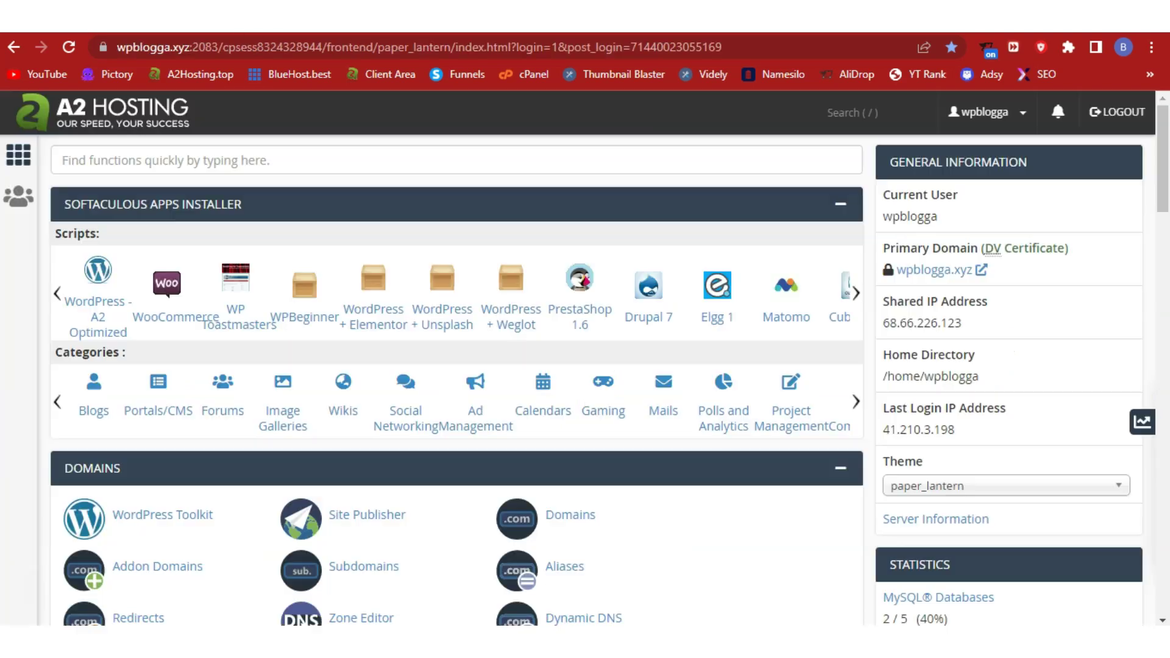
# - Open the WordPress - A2 Optimized installer from cPanel and look over its setup form
pyautogui.click(357, 120)
pyautogui.click(96, 299)
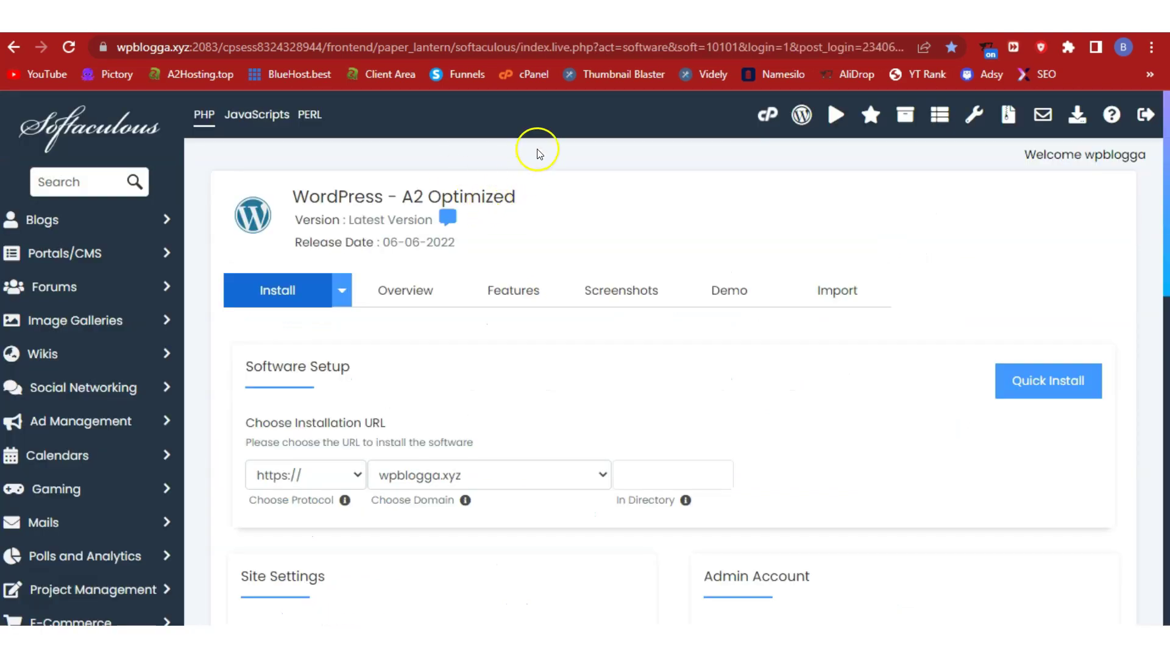
pyautogui.scroll(-2, 536, 153)
pyautogui.scroll(-1, 536, 155)
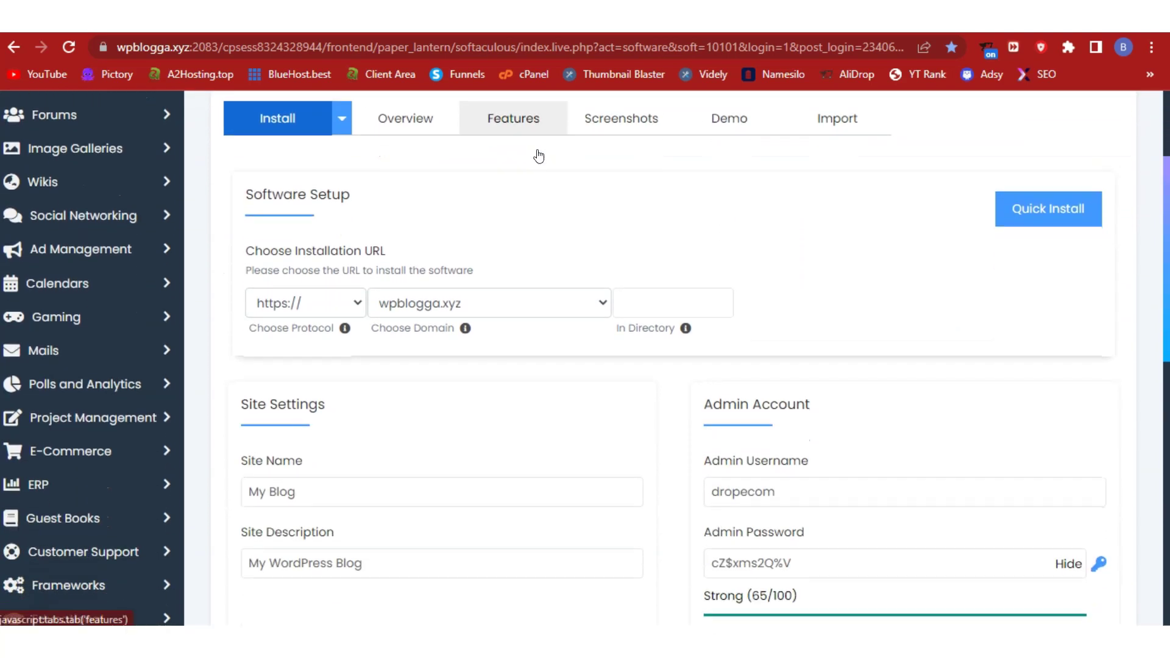
pyautogui.scroll(4, 536, 157)
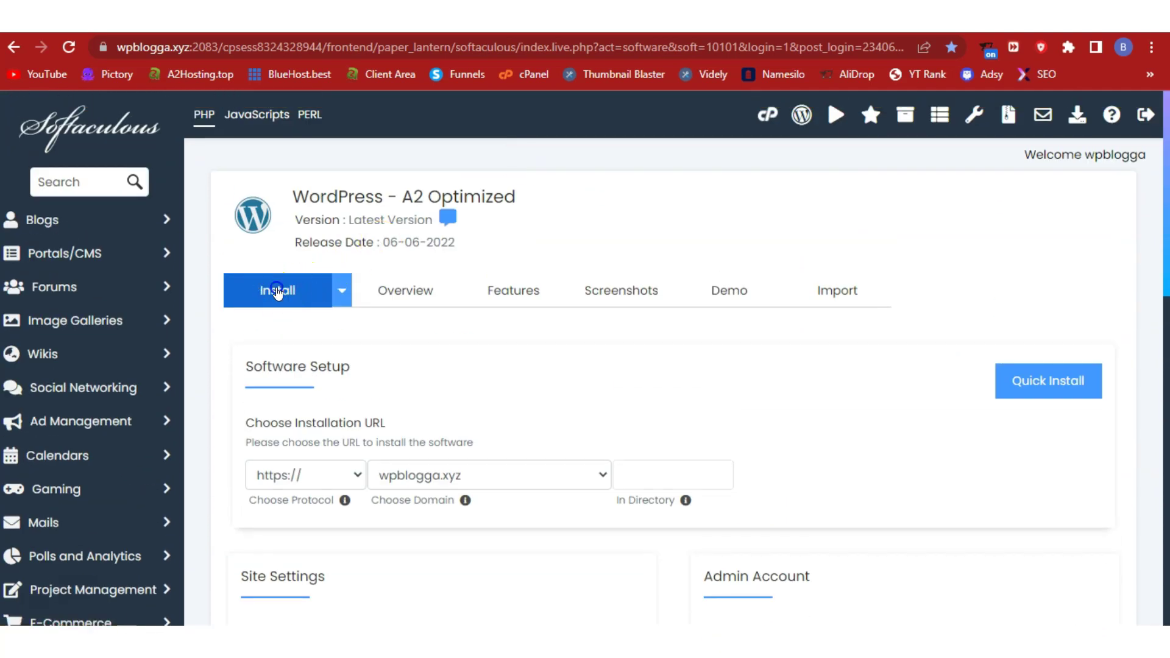
pyautogui.scroll(-2, 450, 356)
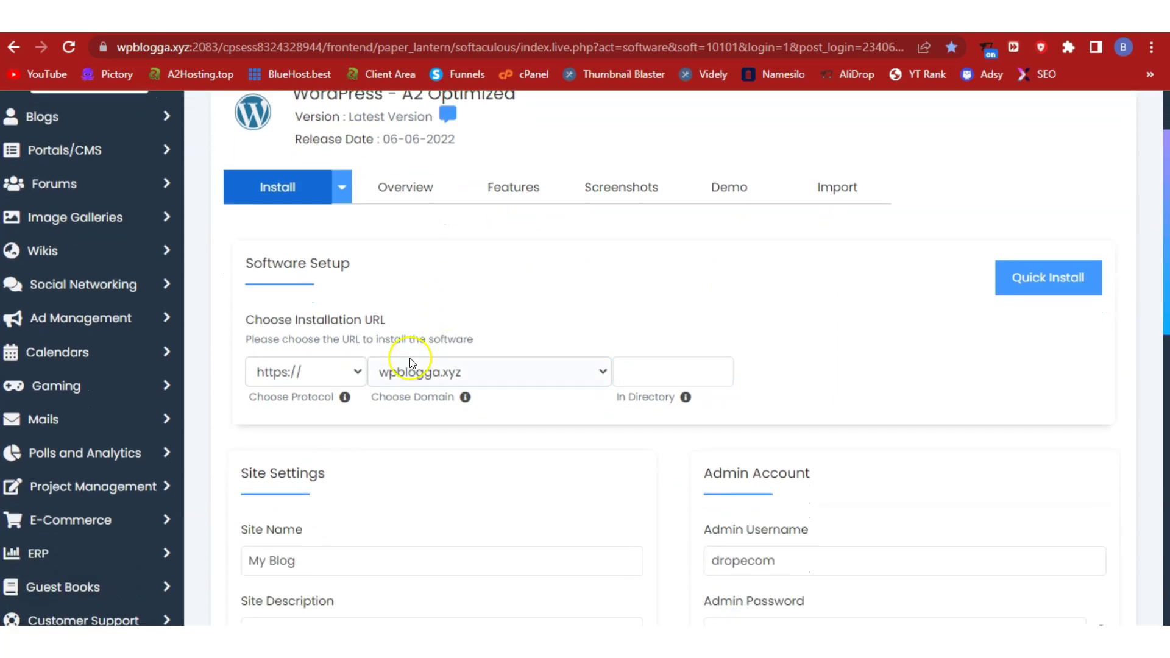
pyautogui.click(269, 380)
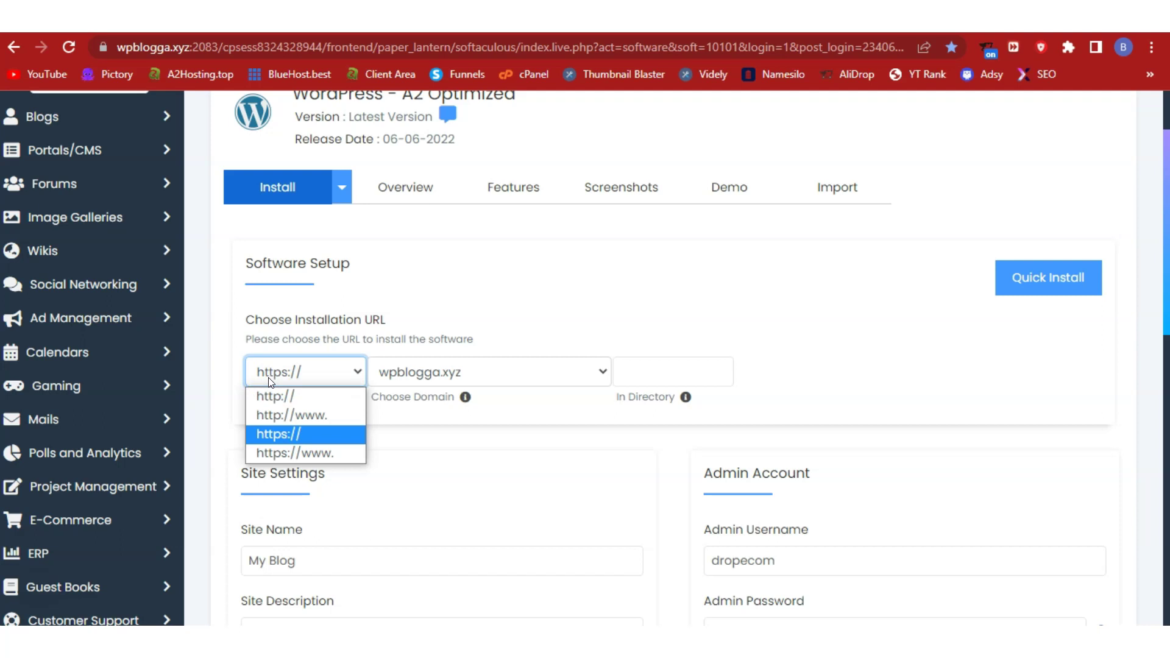
pyautogui.click(270, 381)
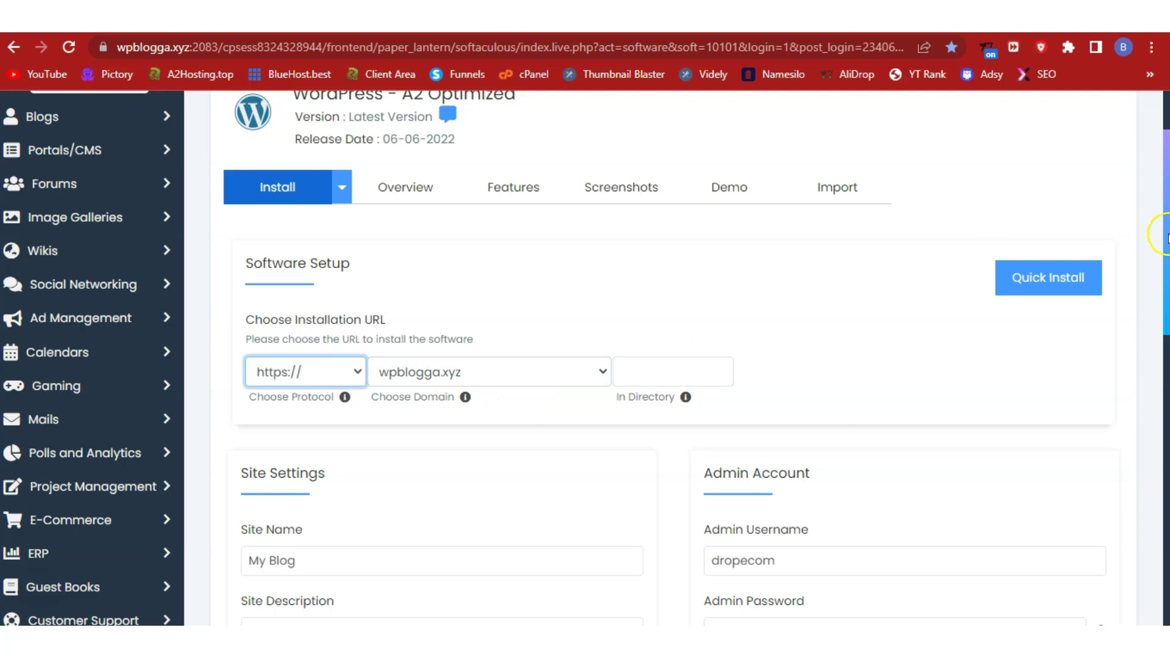
# - Generate a new random admin password for the WordPress admin account
pyautogui.scroll(-3, 1166, 256)
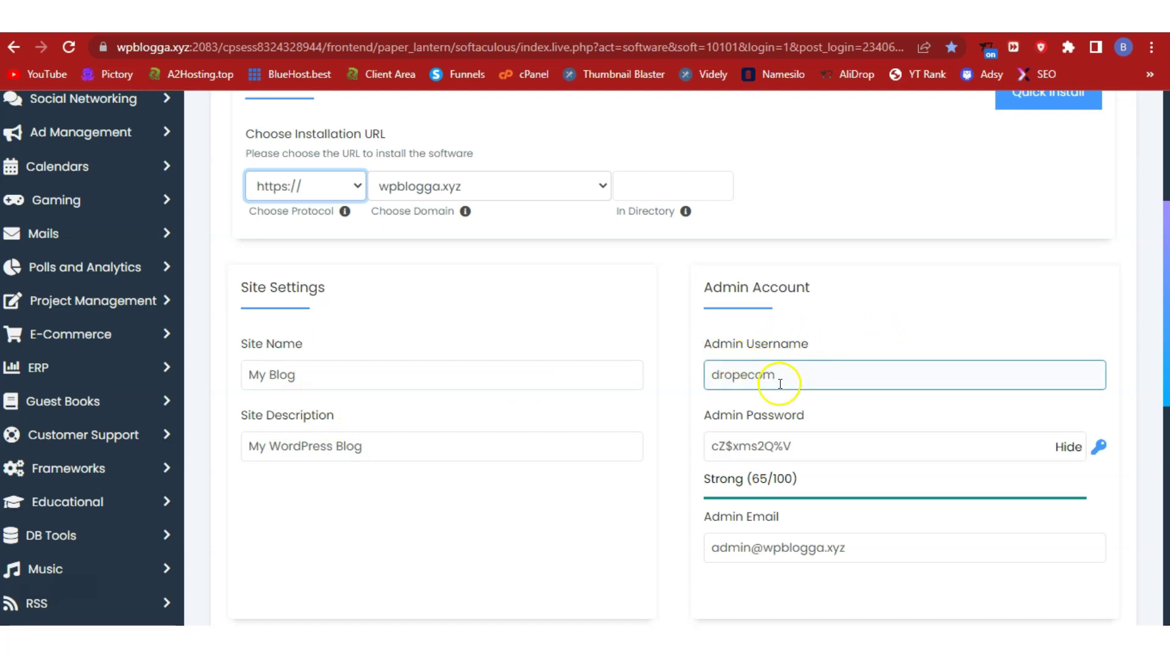
pyautogui.click(1097, 454)
pyautogui.click(1097, 454)
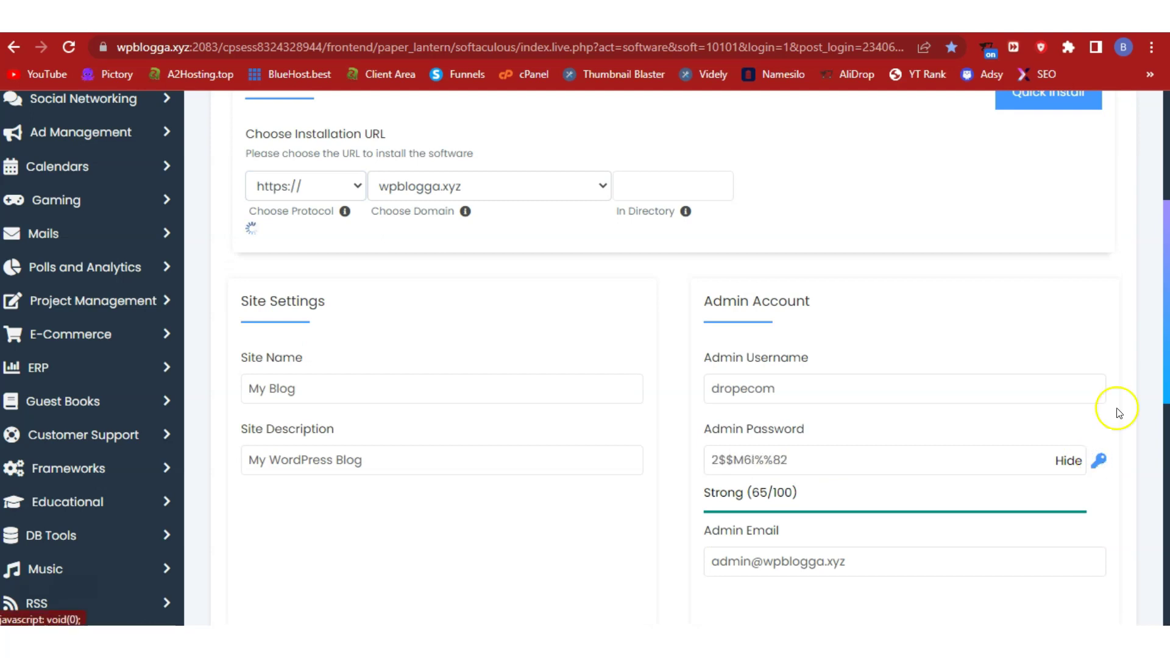
# - Review the installer's language, advanced options and installation e-mail settings, and return to the installation URL settings
pyautogui.moveTo(1156, 300); pyautogui.dragTo(1165, 407)
pyautogui.click(985, 352)
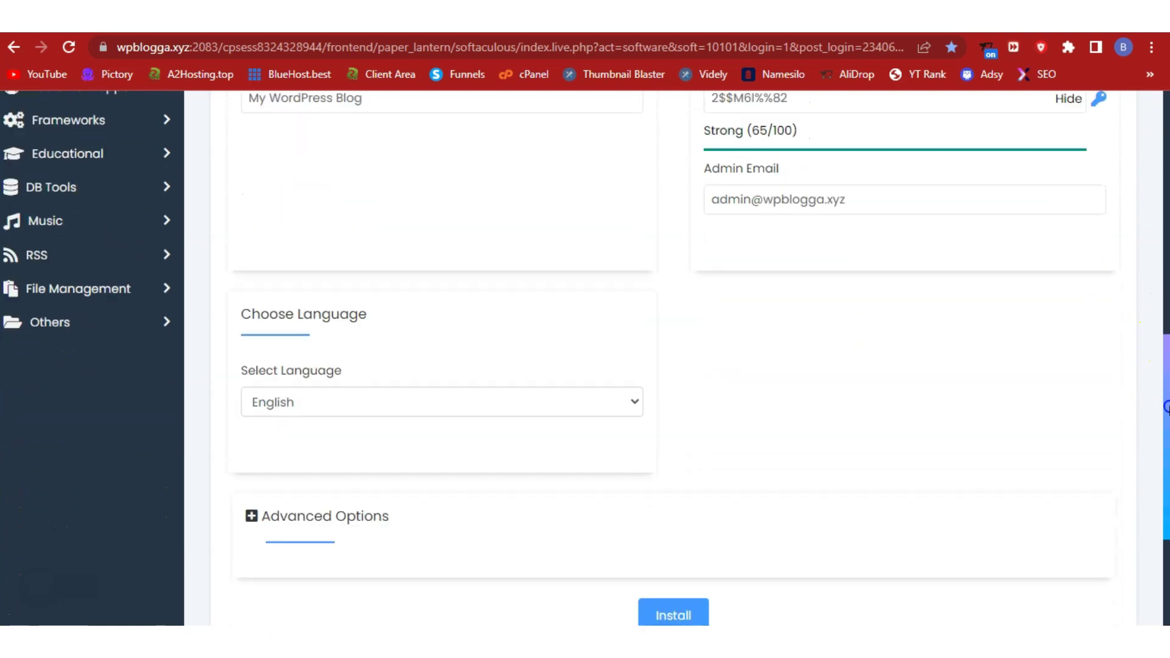
pyautogui.scroll(-1, 1165, 407)
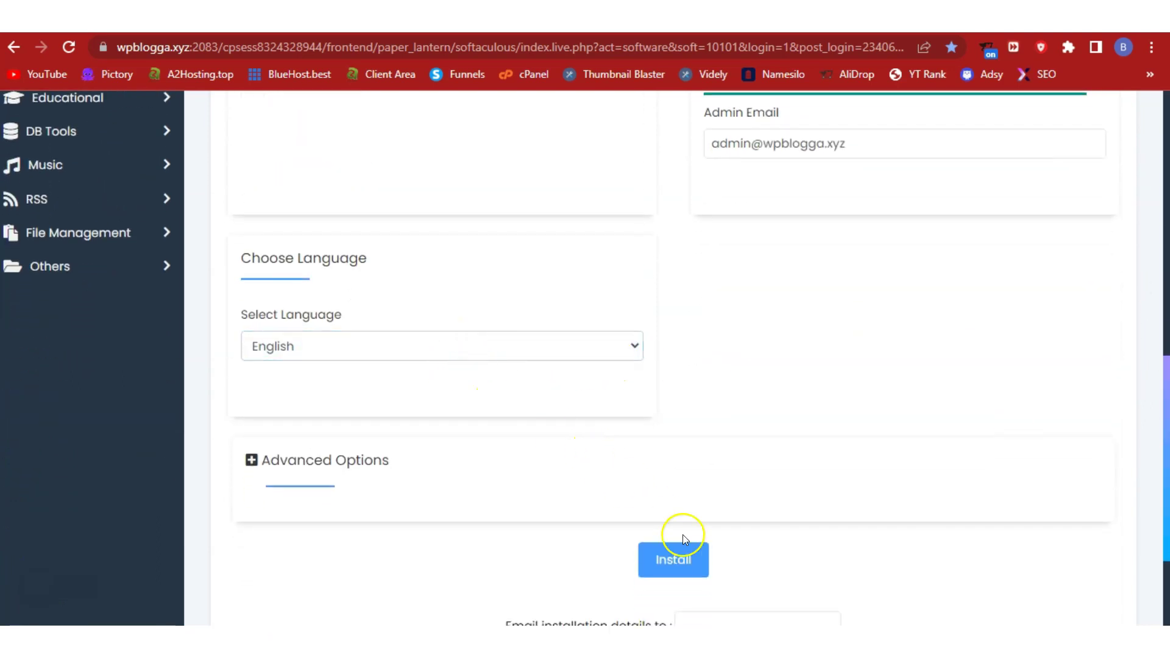
pyautogui.scroll(-1, 824, 564)
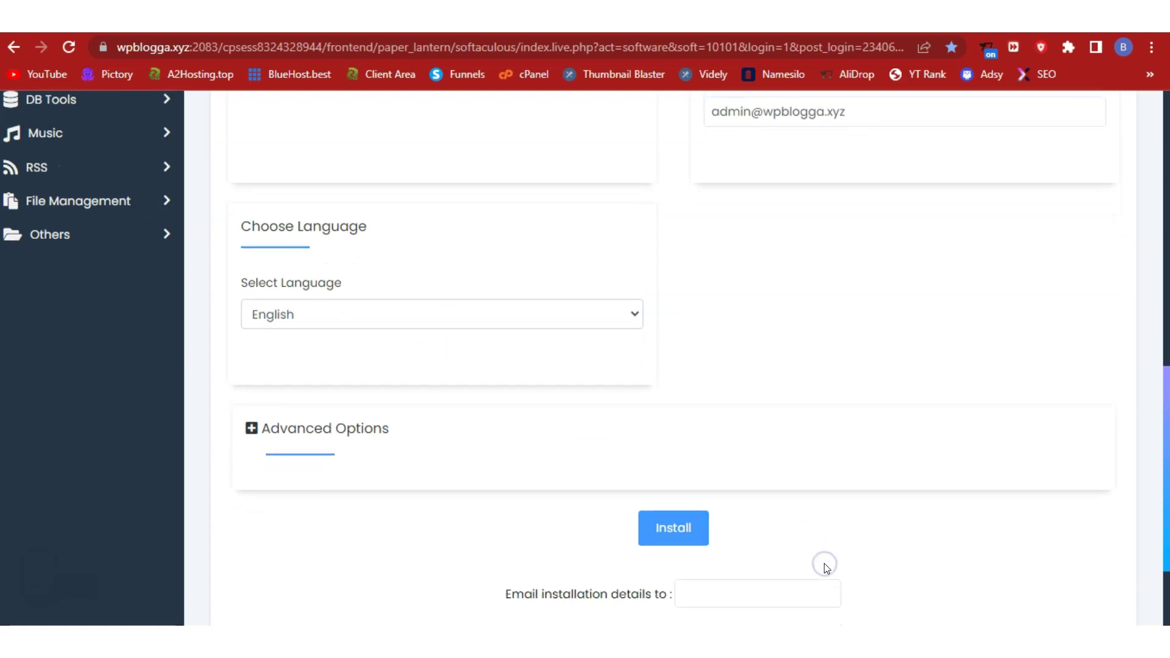
pyautogui.scroll(9, 825, 560)
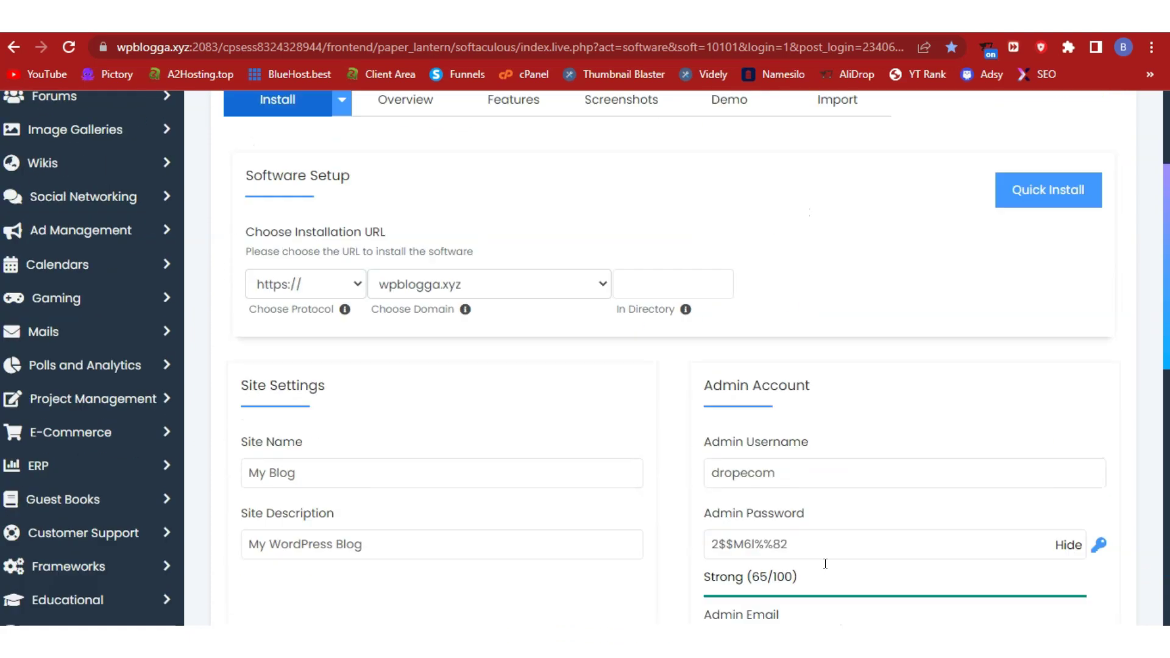
pyautogui.scroll(3, 825, 564)
pyautogui.click(632, 463)
pyautogui.click(634, 449)
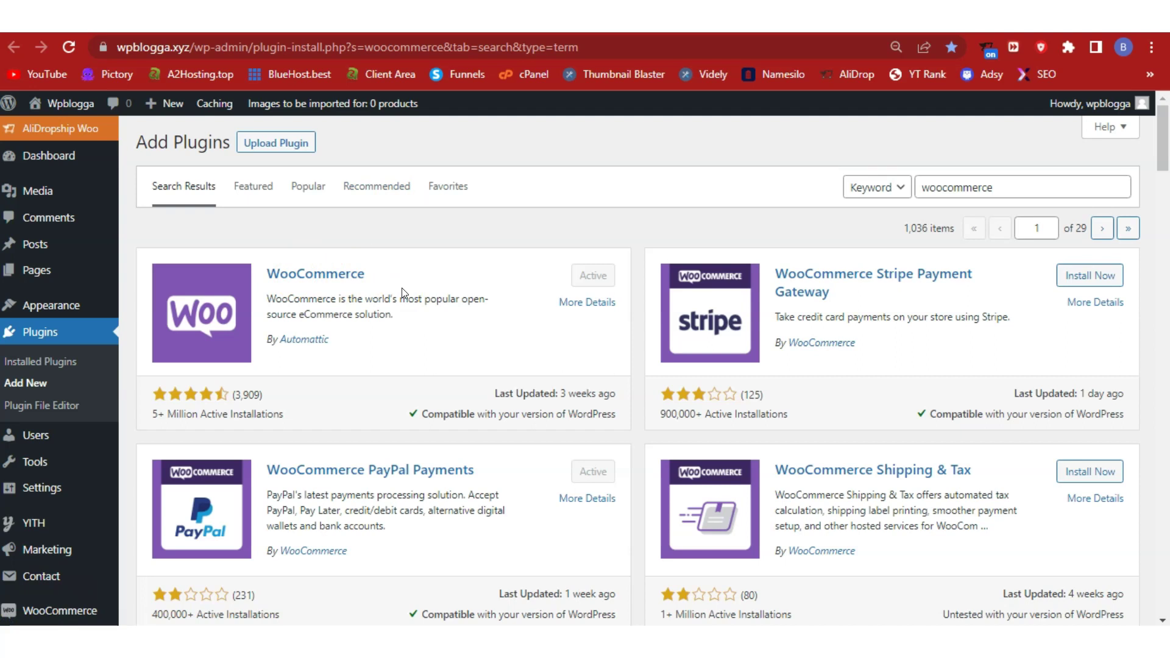
# - Search the WordPress plugin directory for "woocommerce payment gateway" and browse the listed gateway plugins
pyautogui.doubleClick(1022, 181)
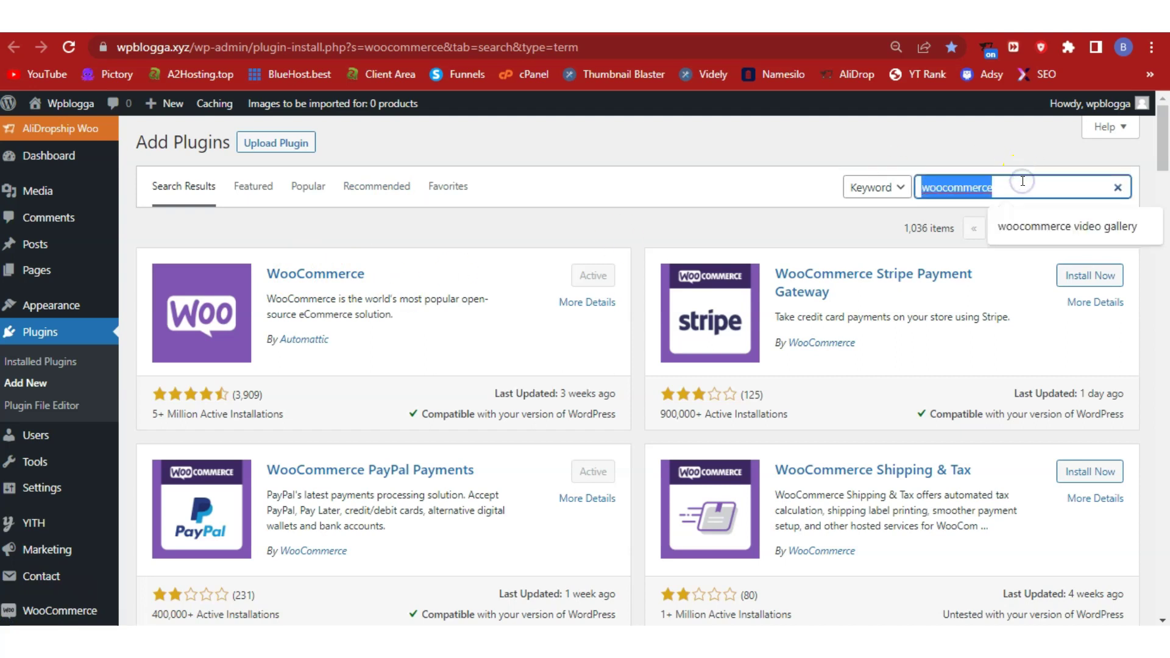
pyautogui.click(567, 235)
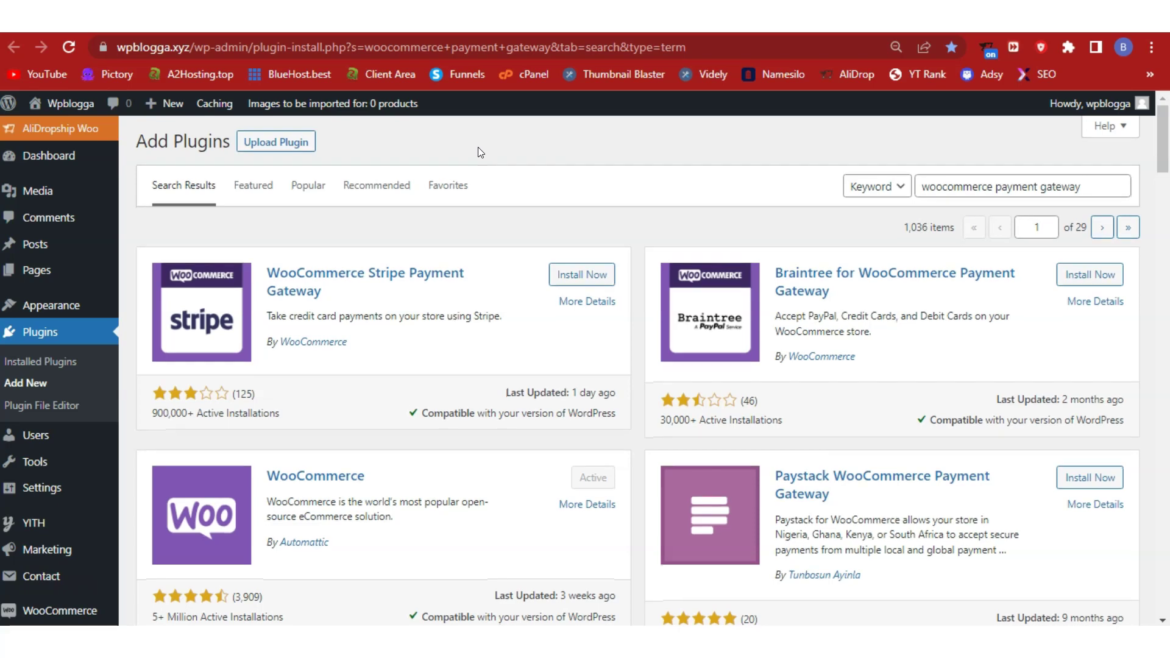
pyautogui.scroll(-15, 479, 149)
pyautogui.scroll(-8, 478, 152)
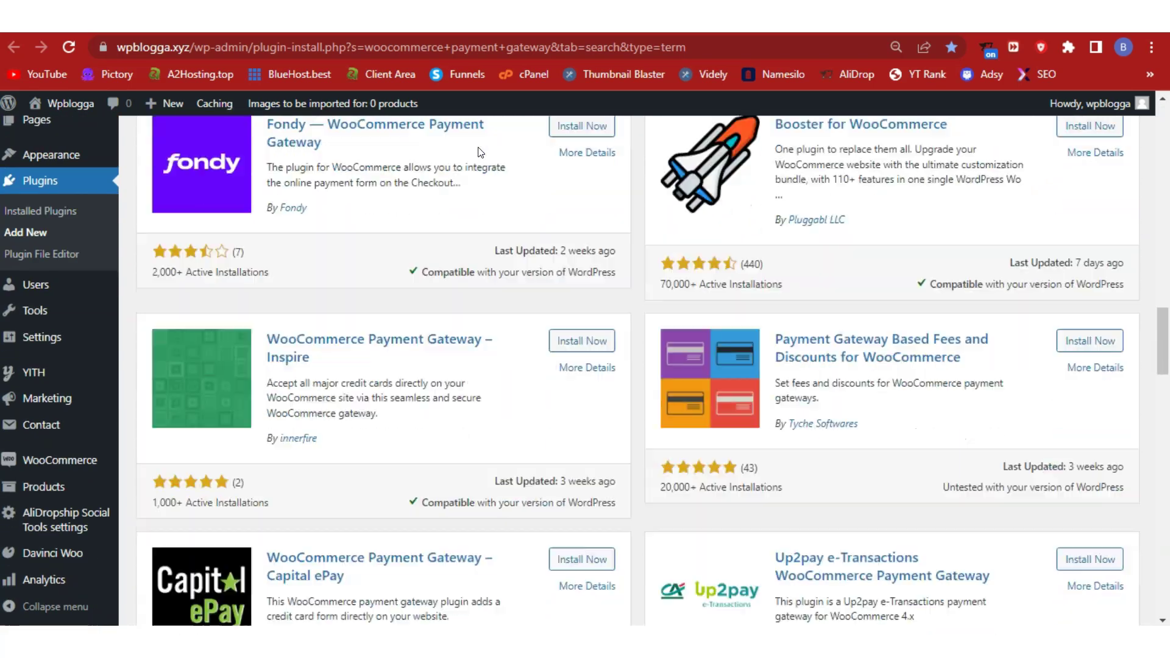
pyautogui.scroll(10, 479, 153)
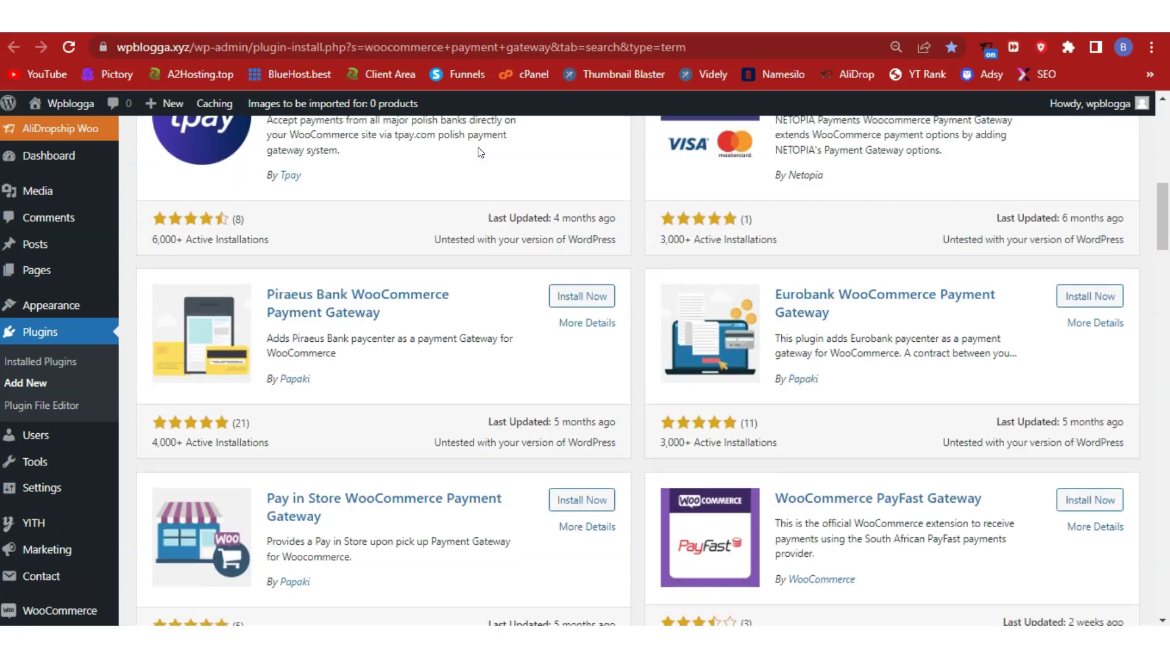
pyautogui.scroll(8, 479, 153)
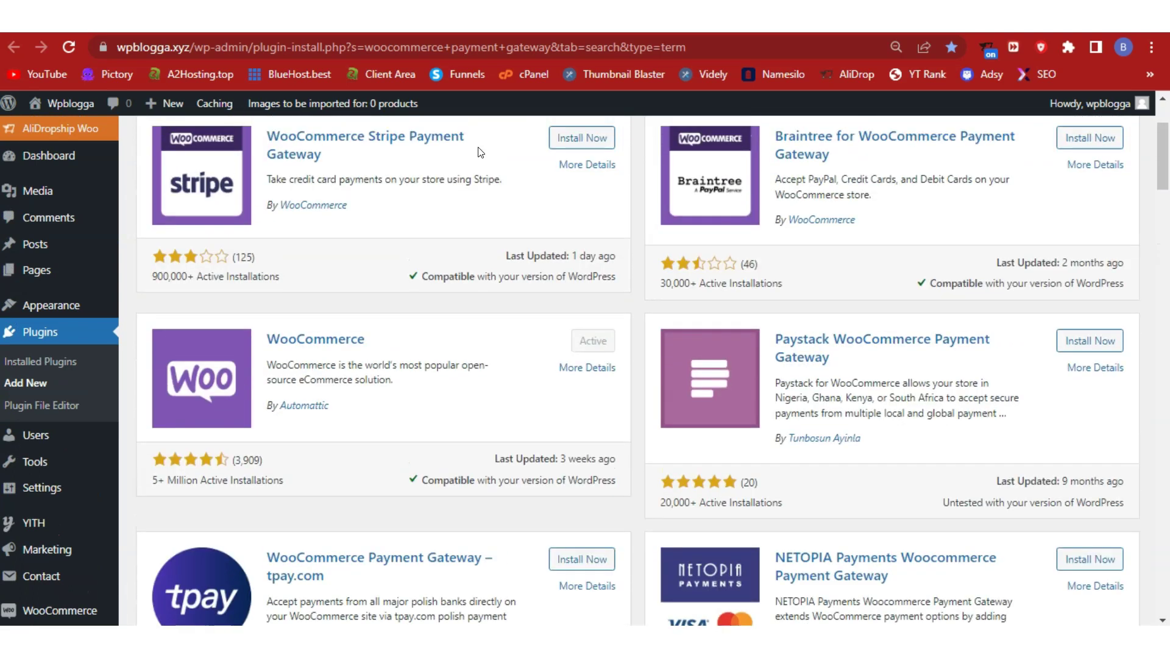
pyautogui.scroll(3, 480, 153)
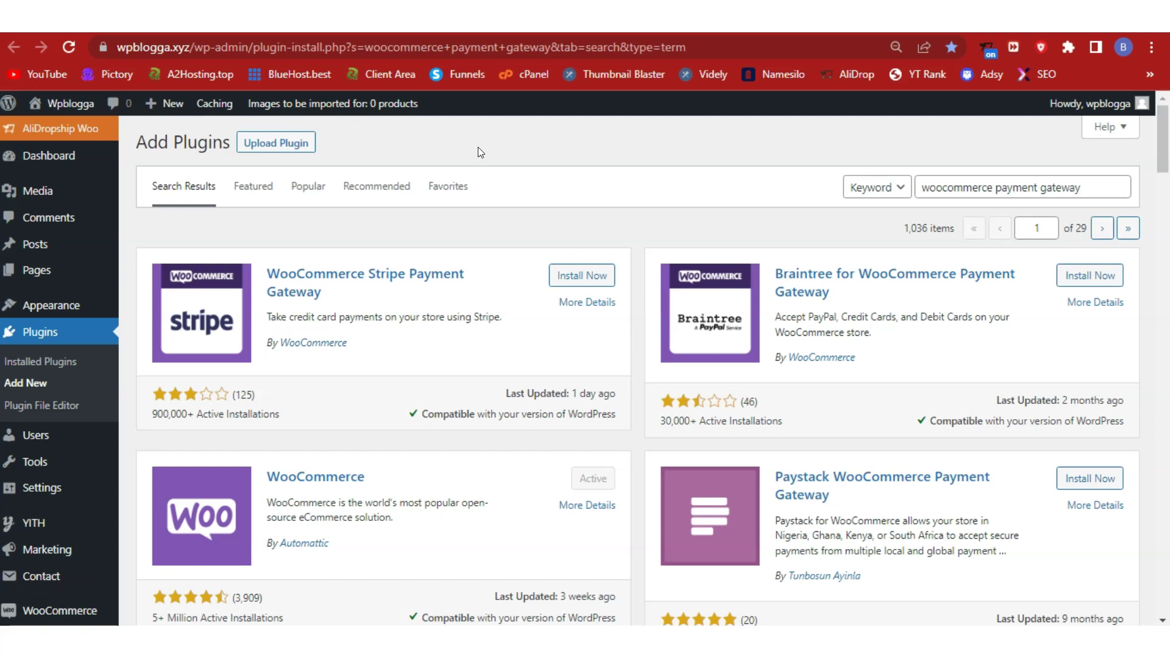
# - Switch to AliDropship's WooCommerce Dropshipping Plugin page and read its introduction and purchase options
pyautogui.click(670, 22)
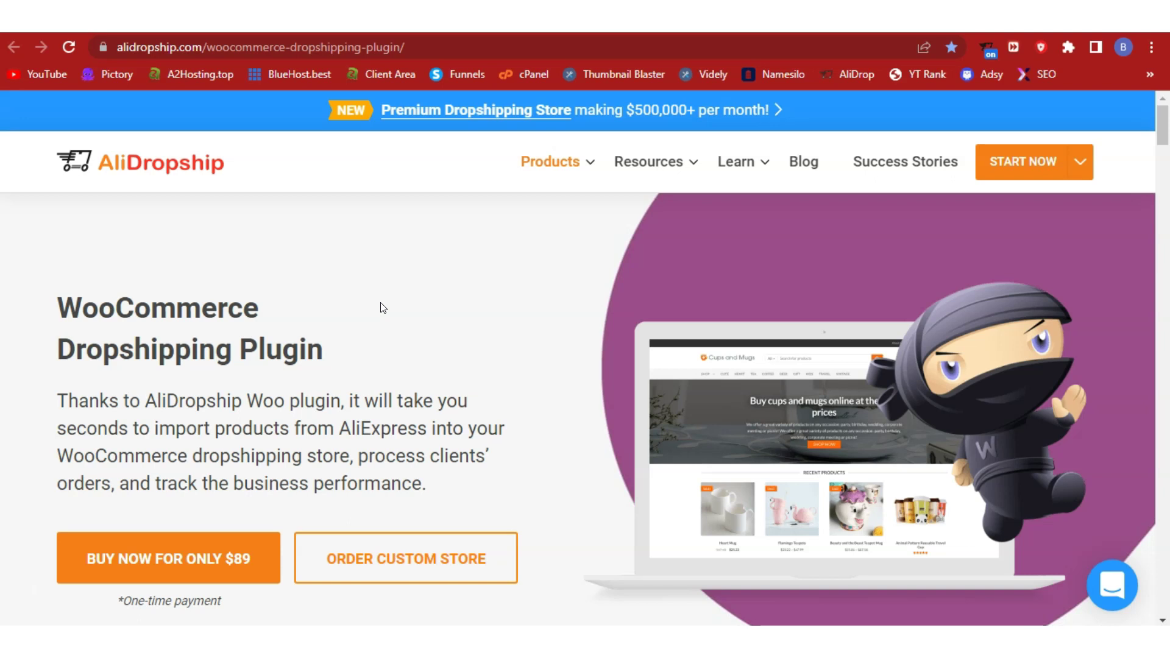
pyautogui.scroll(-1, 383, 308)
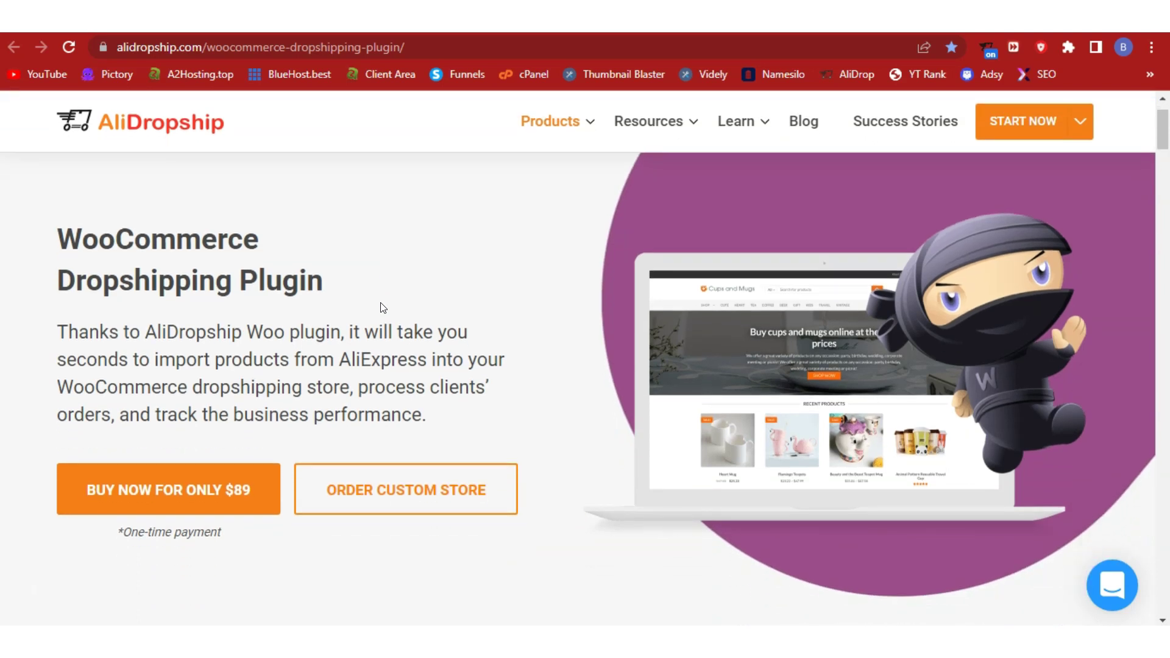
pyautogui.scroll(-1, 383, 307)
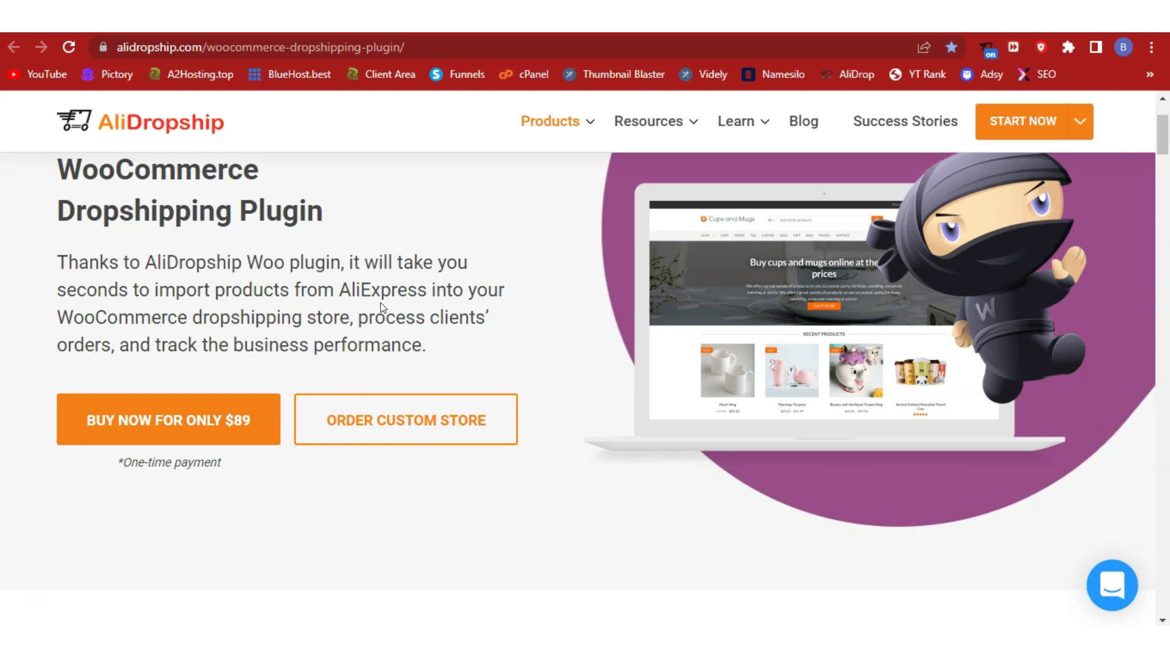
# - Examine the AliDropship Woo plugin's benefits, success stories and feature descriptions, and return to the purchase options
pyautogui.scroll(-3, 382, 306)
pyautogui.scroll(-6, 382, 306)
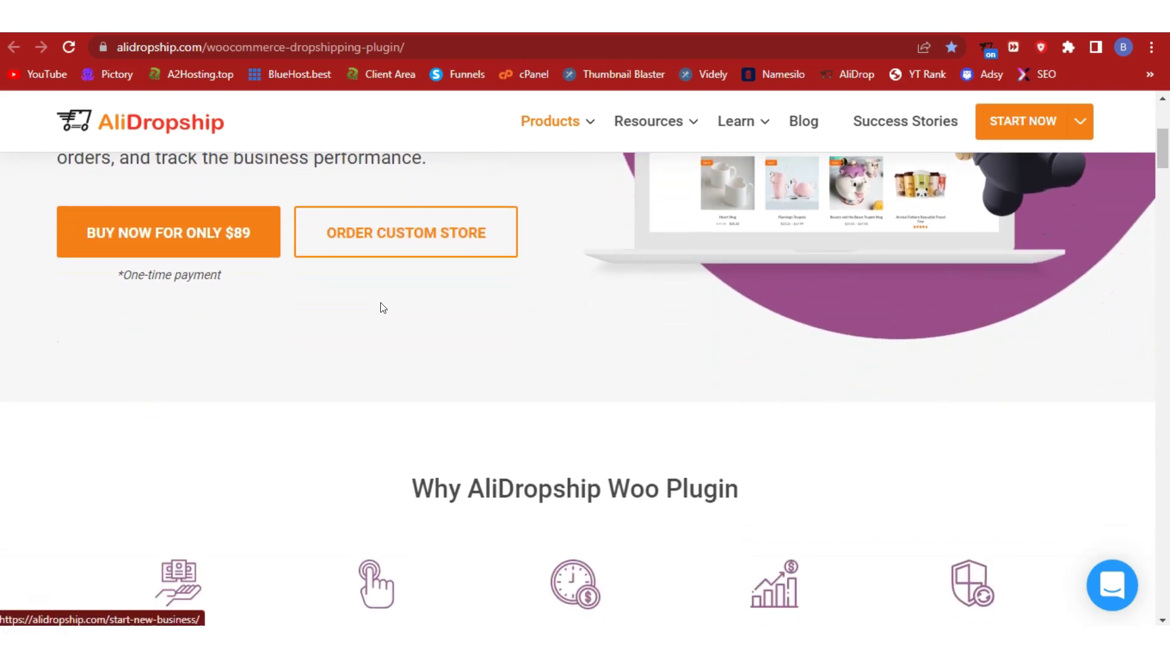
pyautogui.scroll(-2, 380, 302)
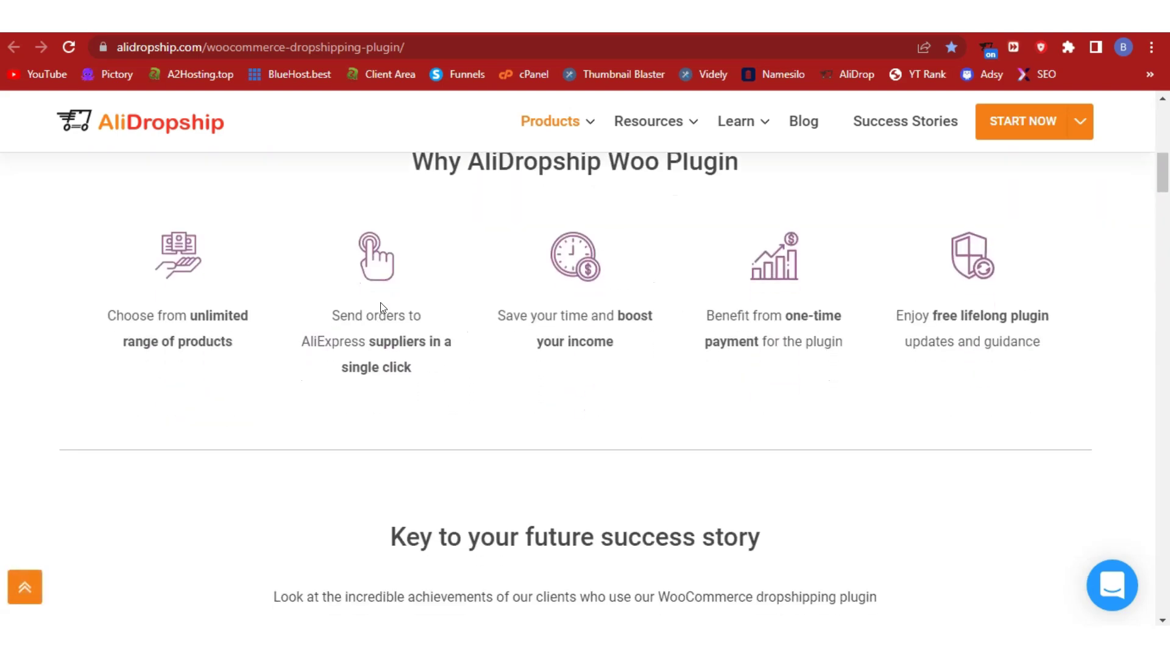
pyautogui.scroll(-15, 381, 303)
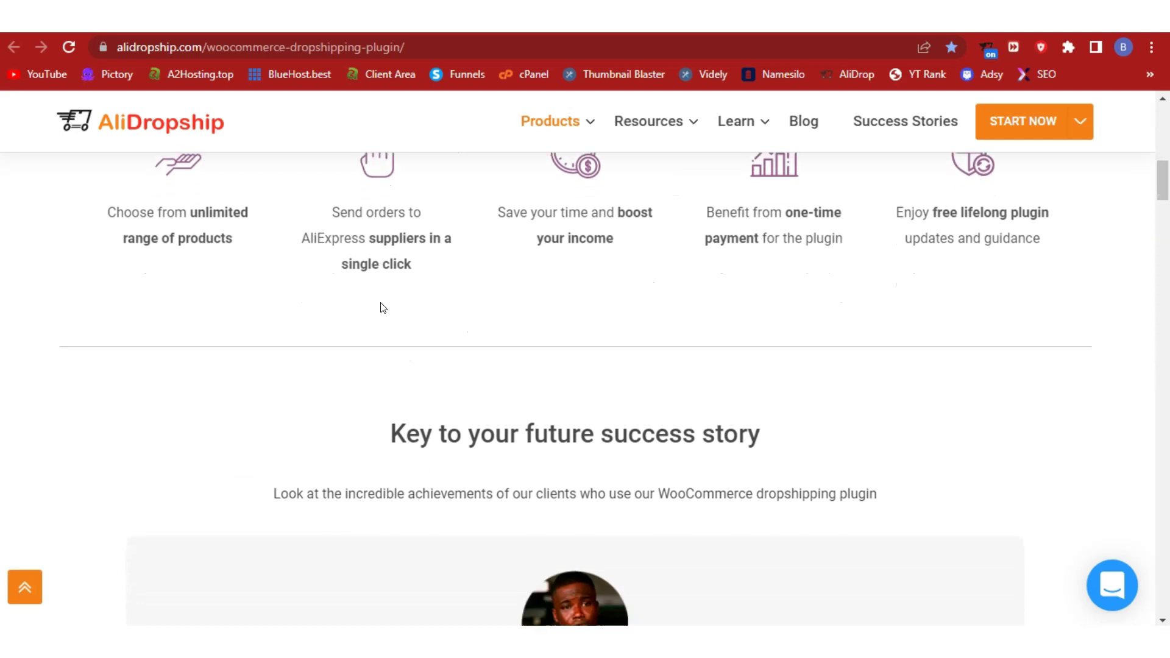
pyautogui.scroll(-1, 380, 302)
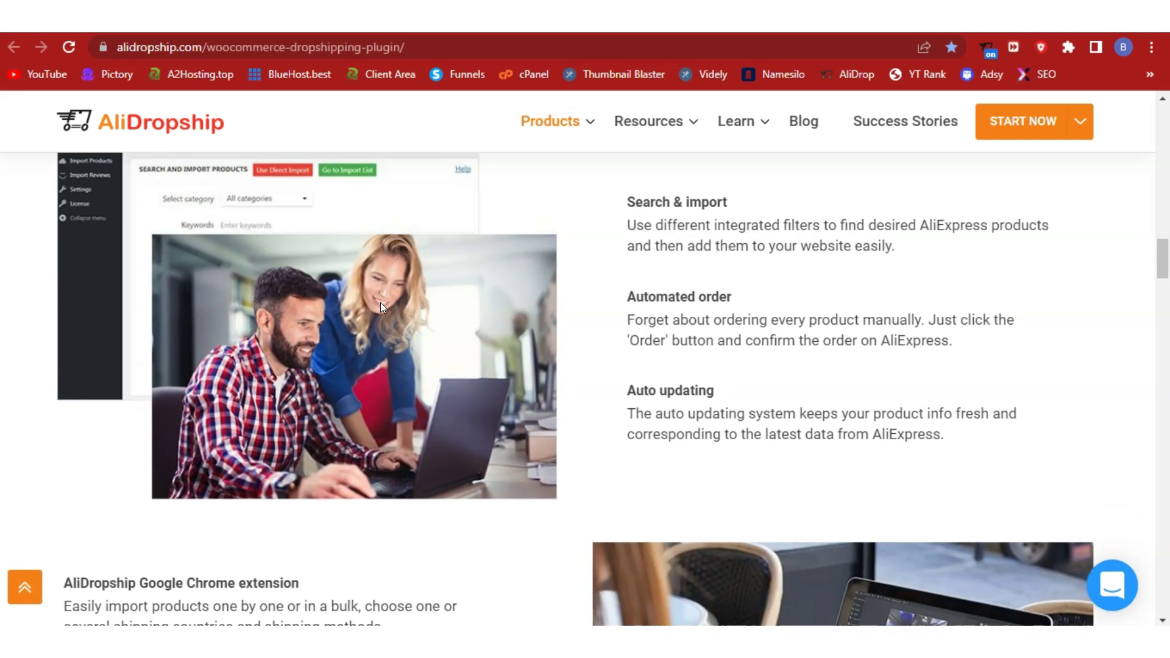
pyautogui.scroll(-6, 382, 306)
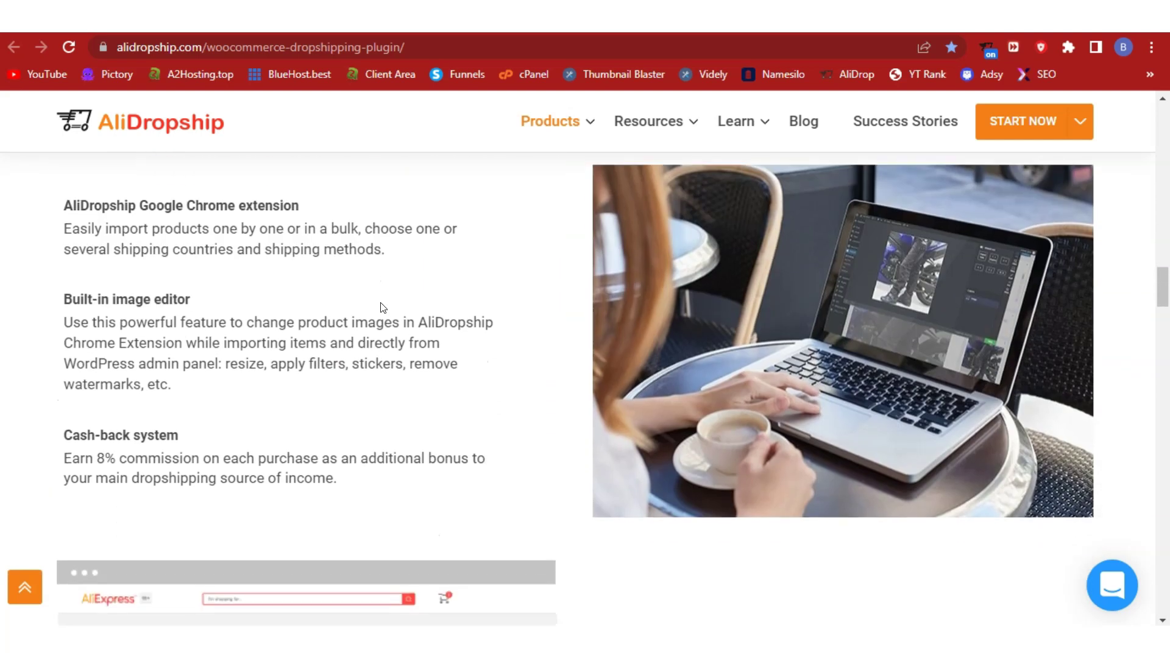
pyautogui.scroll(-7, 380, 303)
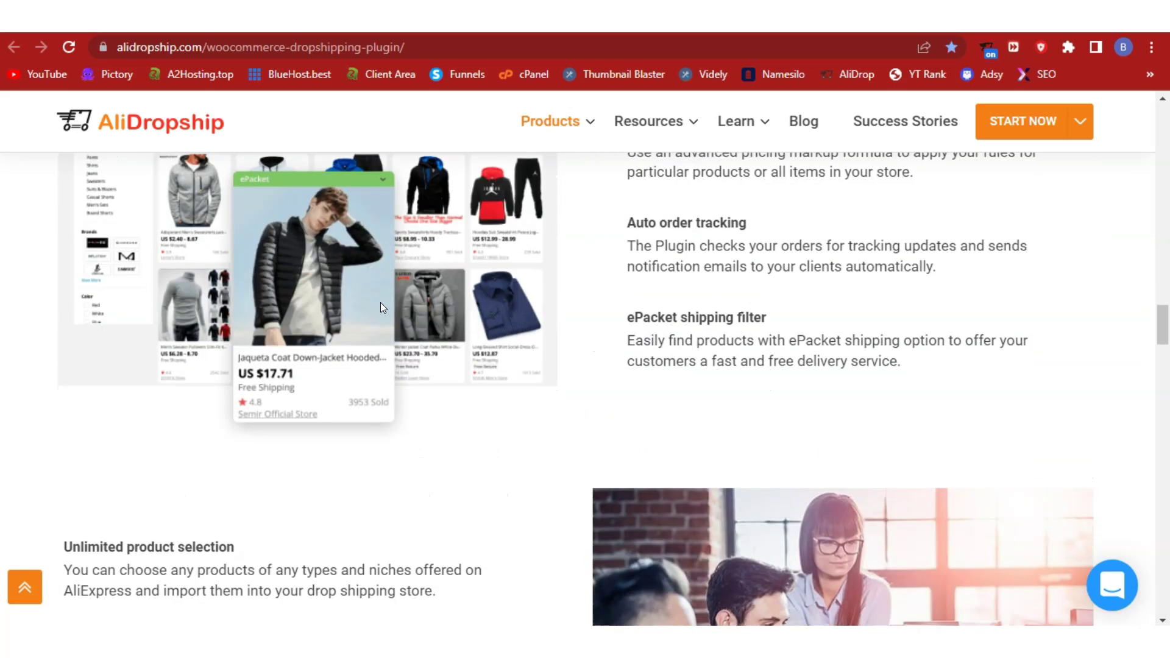
pyautogui.scroll(20, 380, 303)
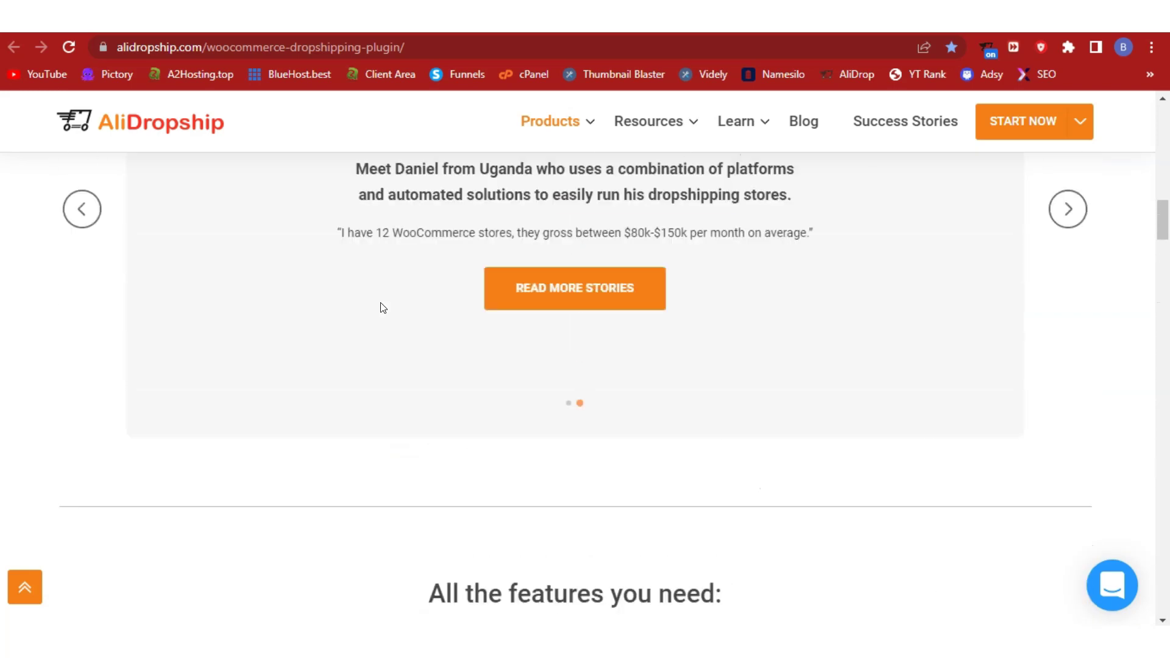
pyautogui.scroll(8, 381, 305)
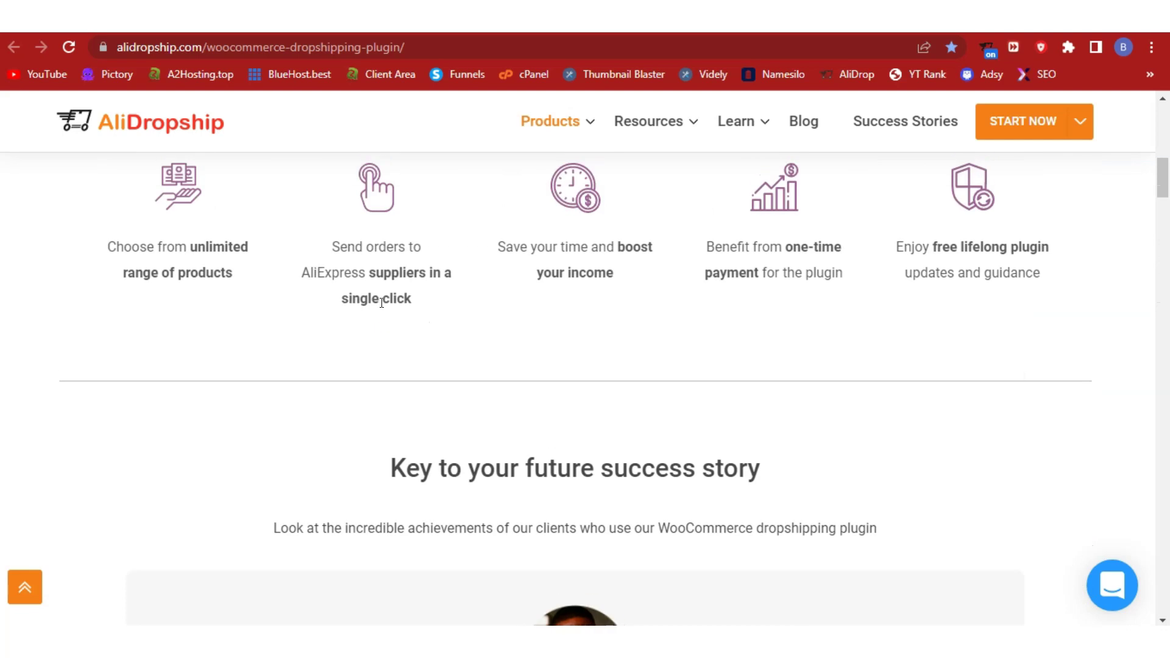
pyautogui.scroll(6, 381, 303)
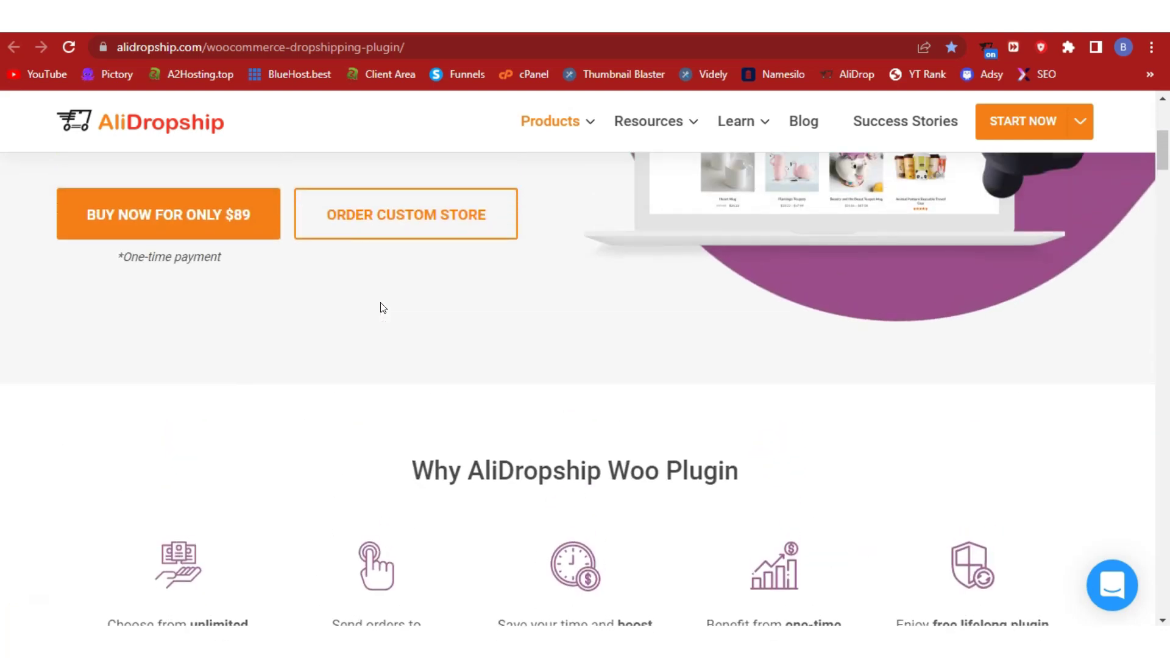
pyautogui.scroll(6, 383, 307)
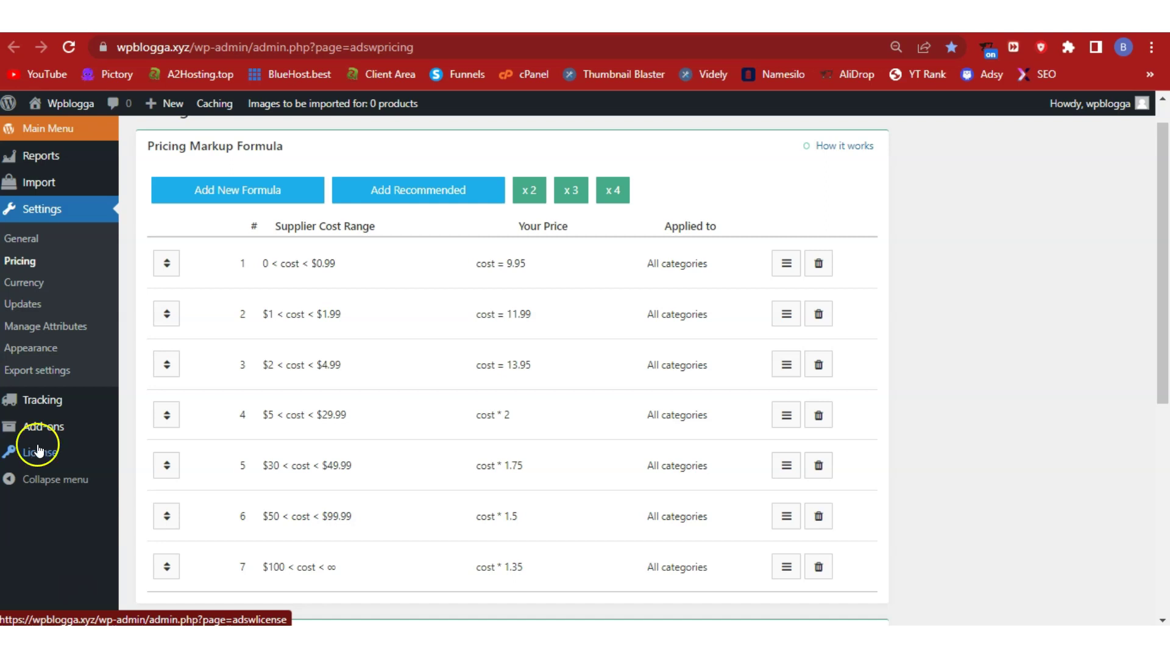
# - Open the AliDropship pricing settings in WordPress and review the Pricing Markup Formula rules by supplier cost range
pyautogui.click(27, 262)
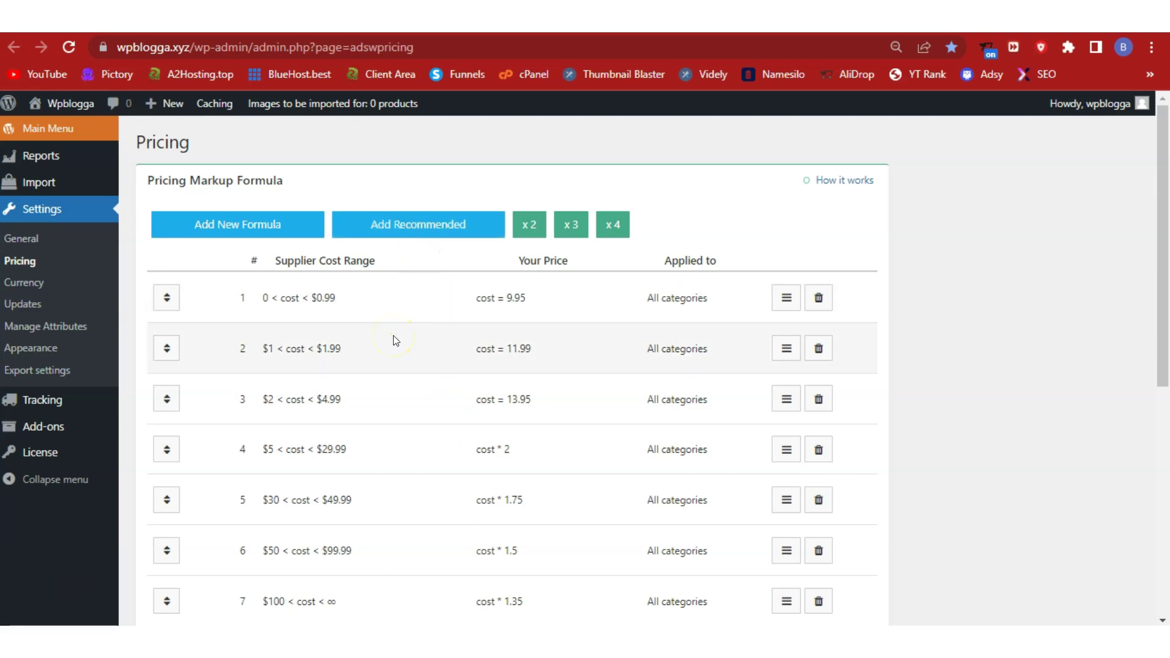
pyautogui.click(237, 233)
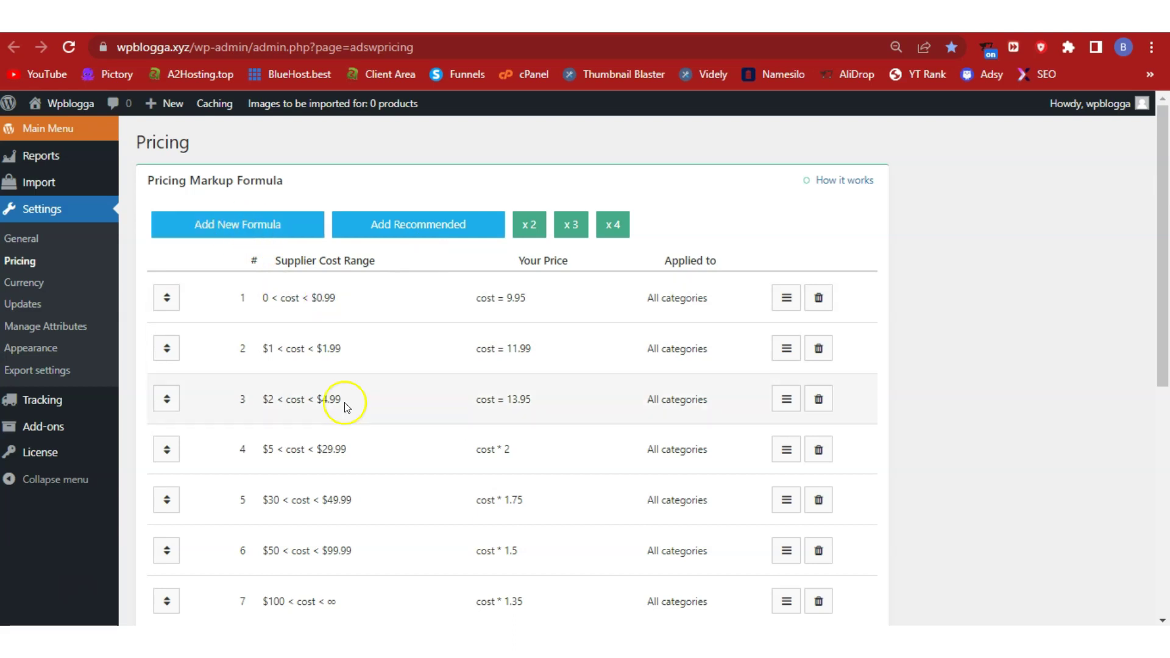
pyautogui.click(407, 322)
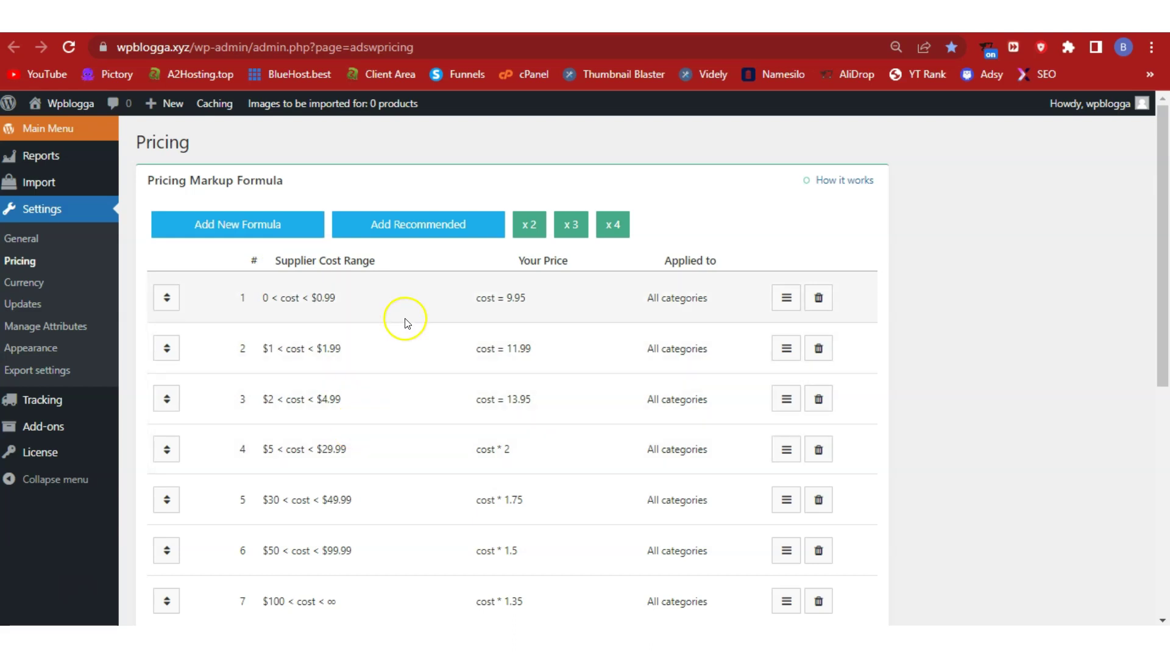
pyautogui.click(413, 302)
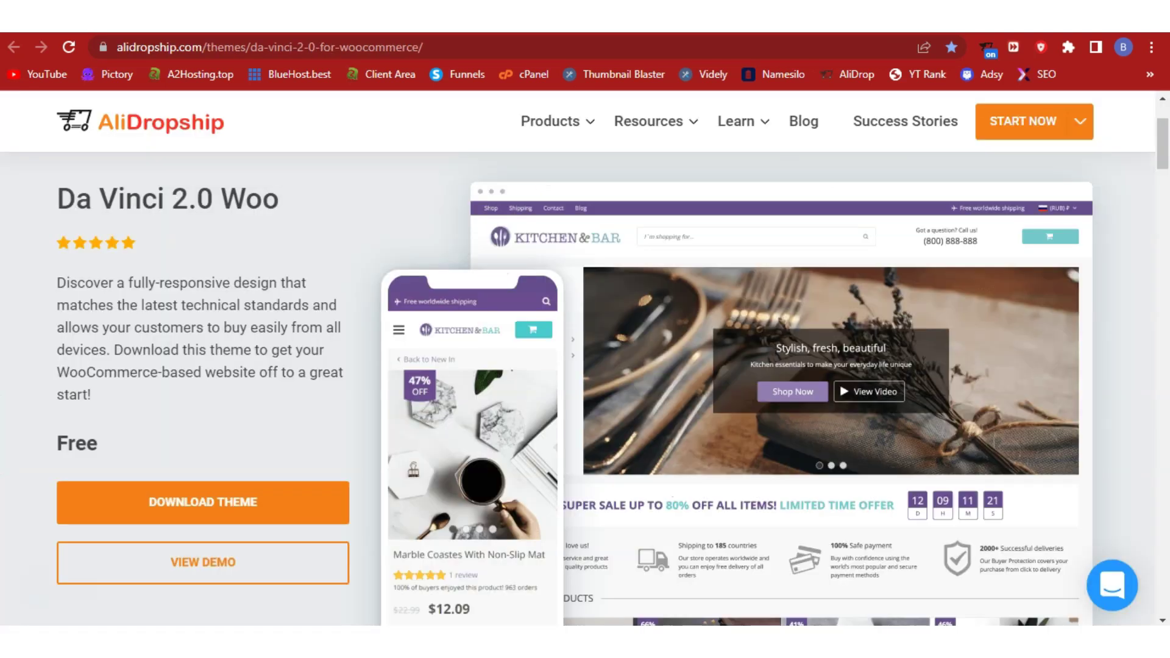
pyautogui.click(399, 124)
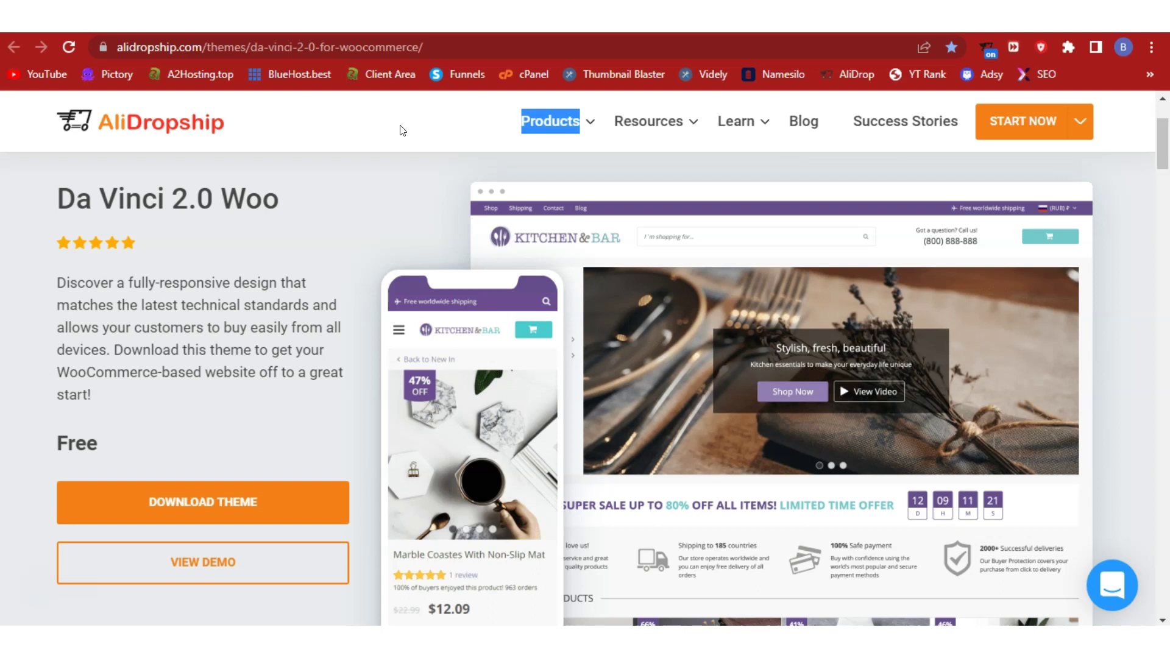
pyautogui.click(441, 452)
# - Switch to the Davinci Woo theme's general settings and review its plugin, child theme and demo installation options
pyautogui.click(646, 19)
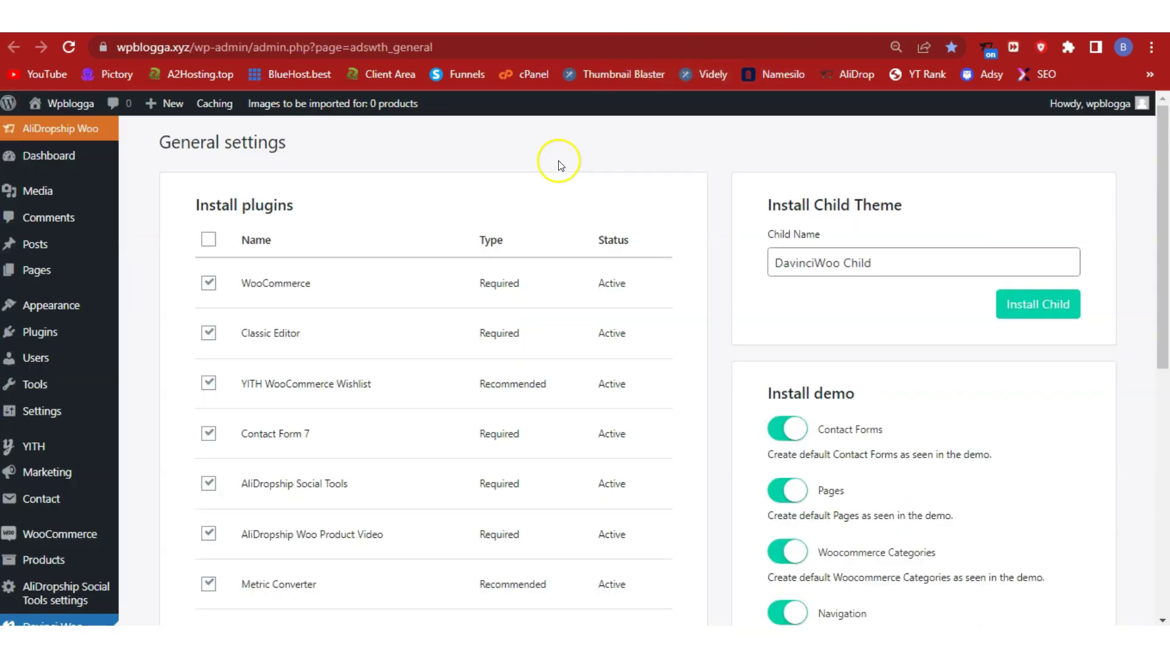
pyautogui.scroll(-1, 145, 192)
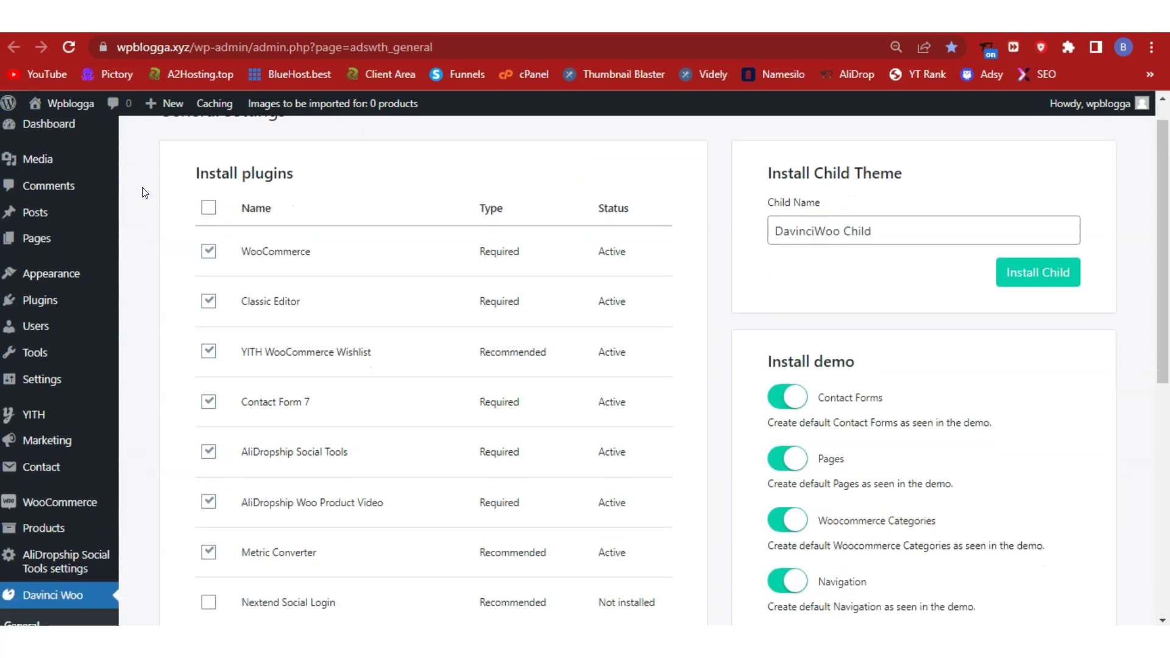
pyautogui.scroll(-4, 145, 193)
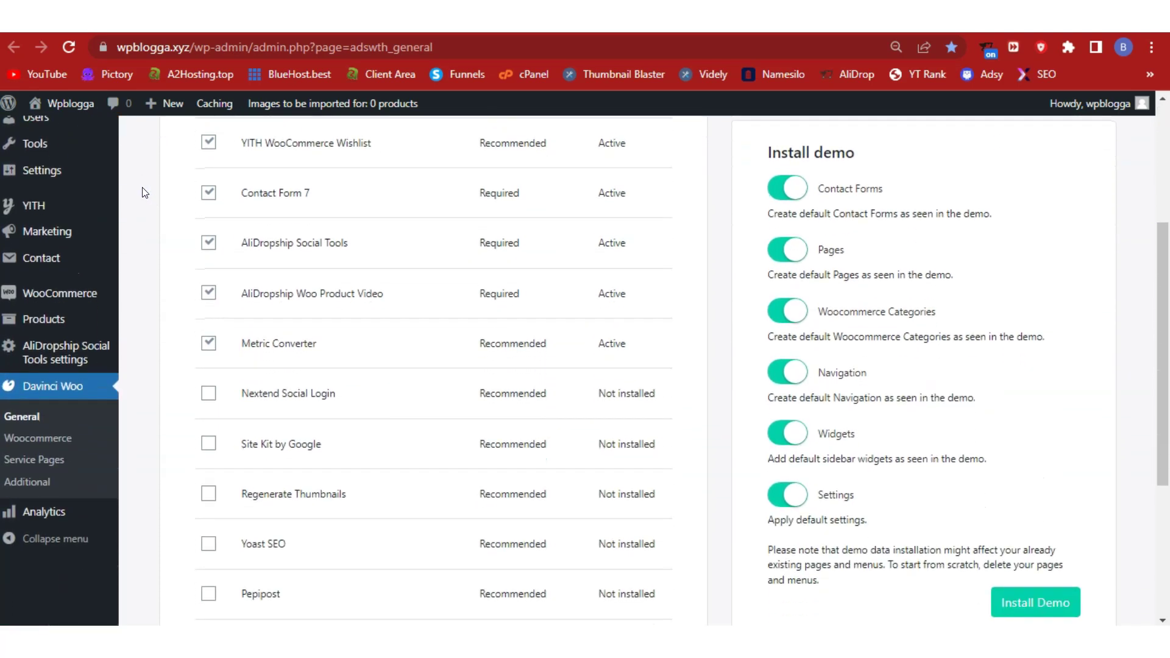
pyautogui.scroll(1, 144, 192)
pyautogui.scroll(-2, 144, 193)
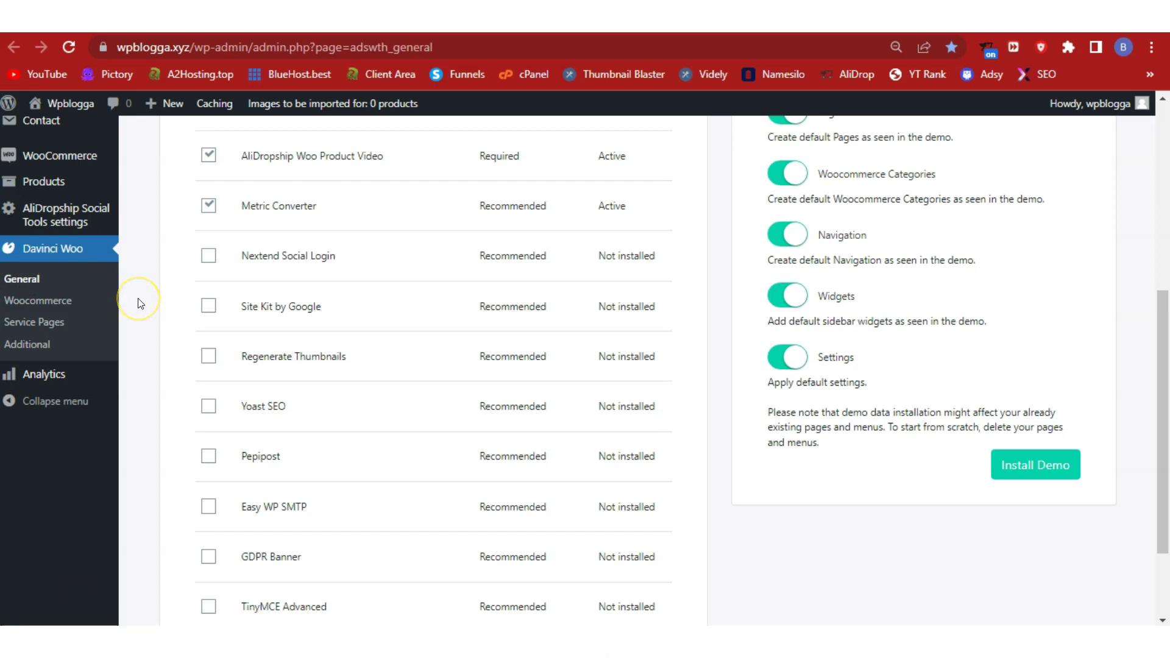
pyautogui.scroll(6, 141, 303)
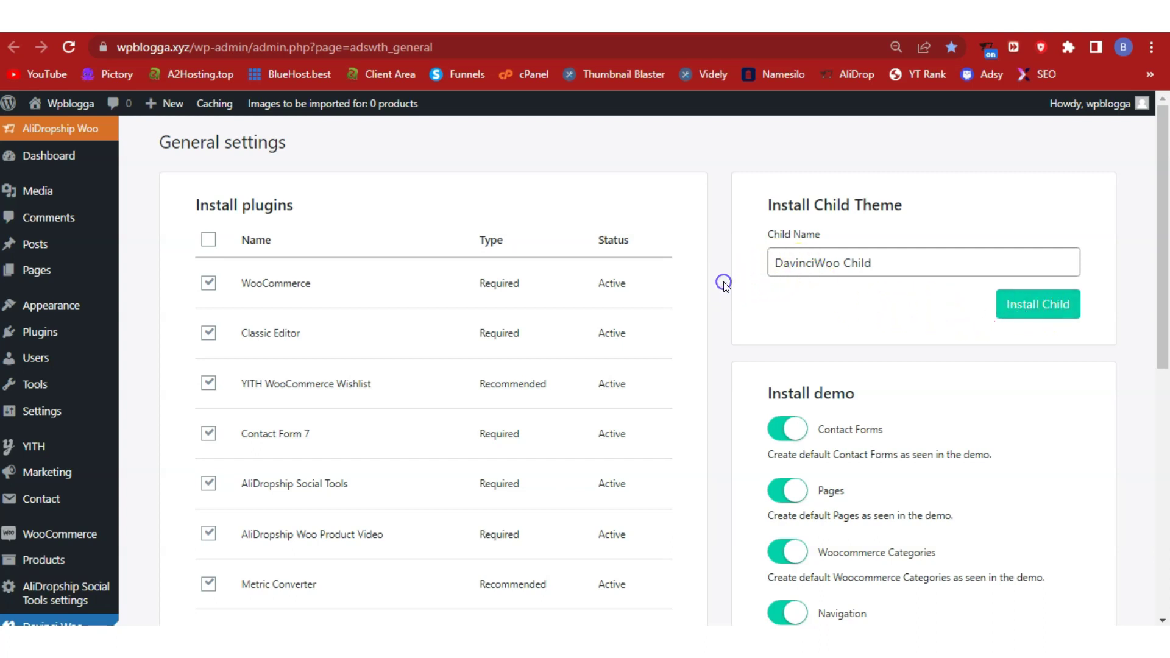
pyautogui.scroll(-3, 723, 284)
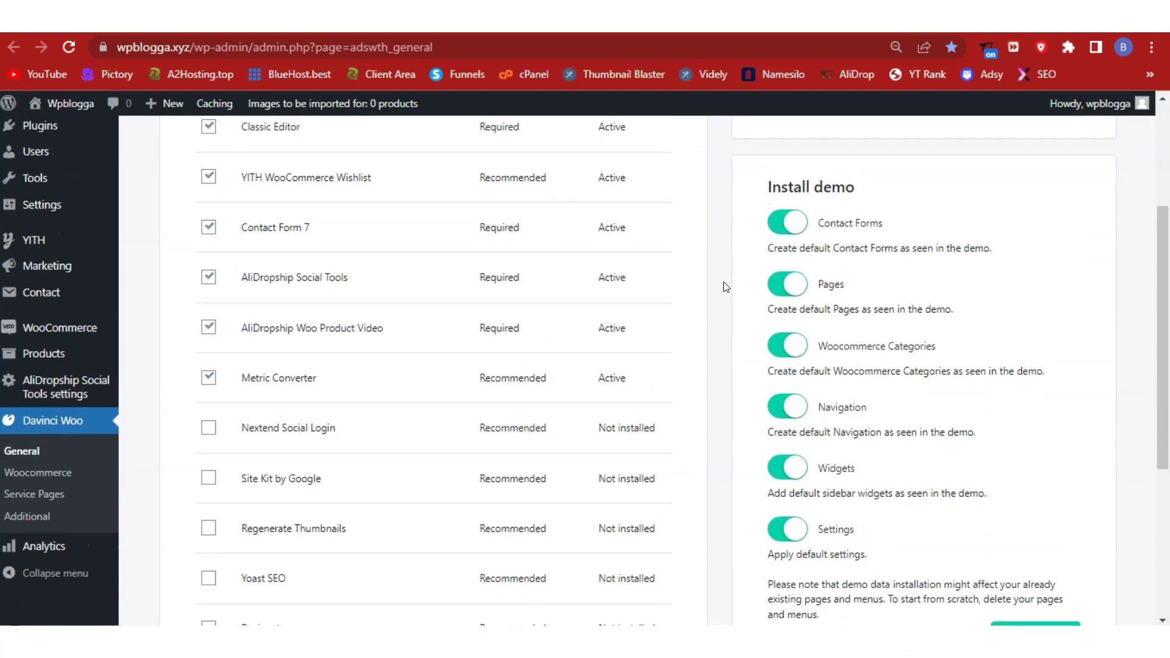
pyautogui.scroll(3, 726, 287)
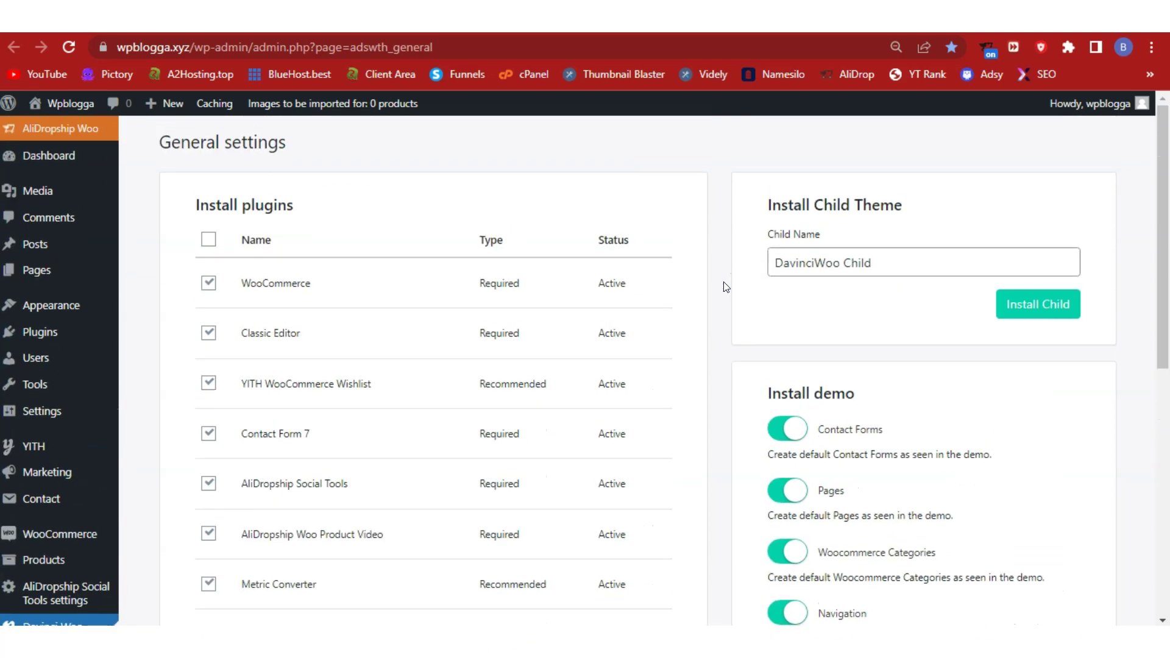
pyautogui.scroll(-1, 726, 287)
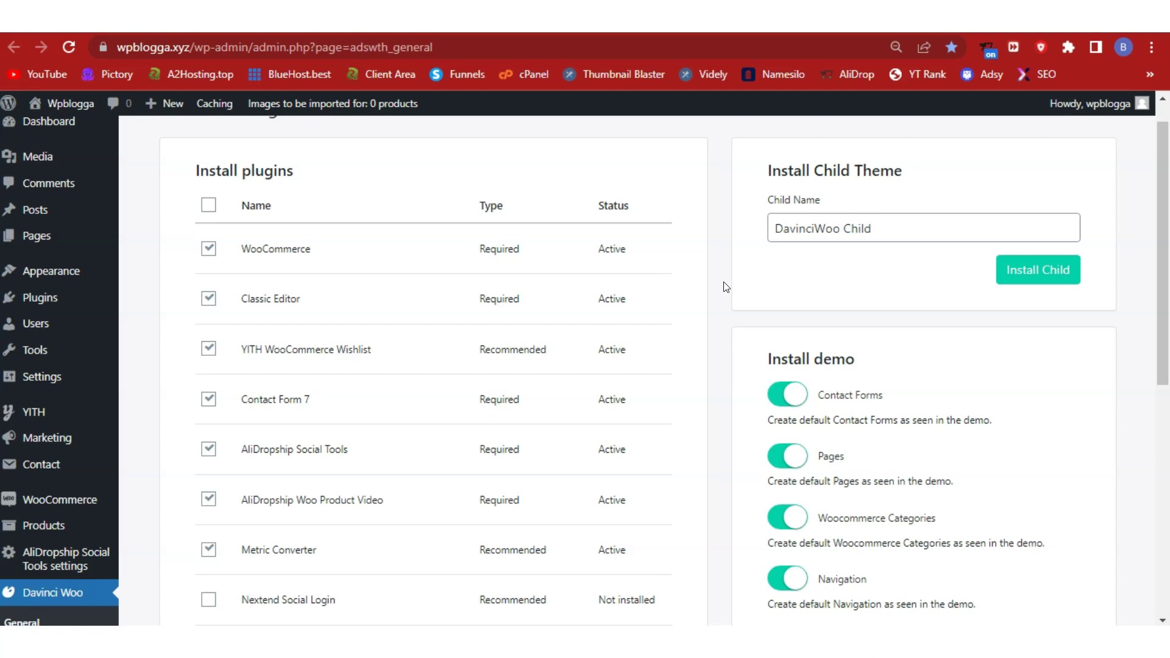
pyautogui.scroll(-3, 726, 287)
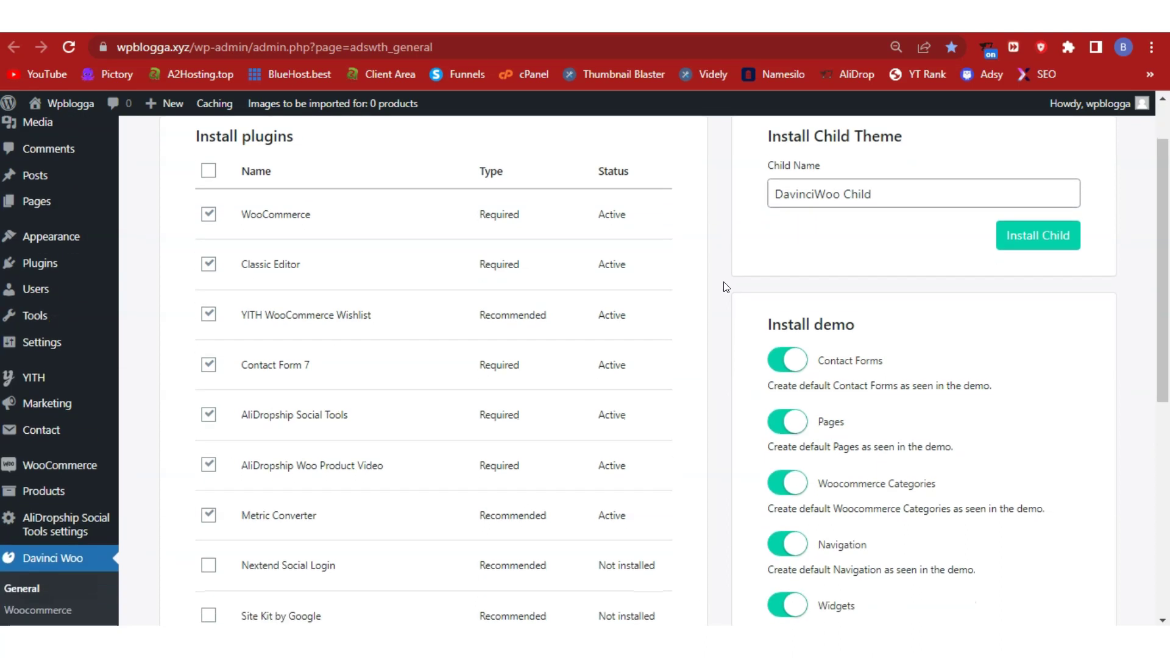
pyautogui.scroll(-3, 726, 287)
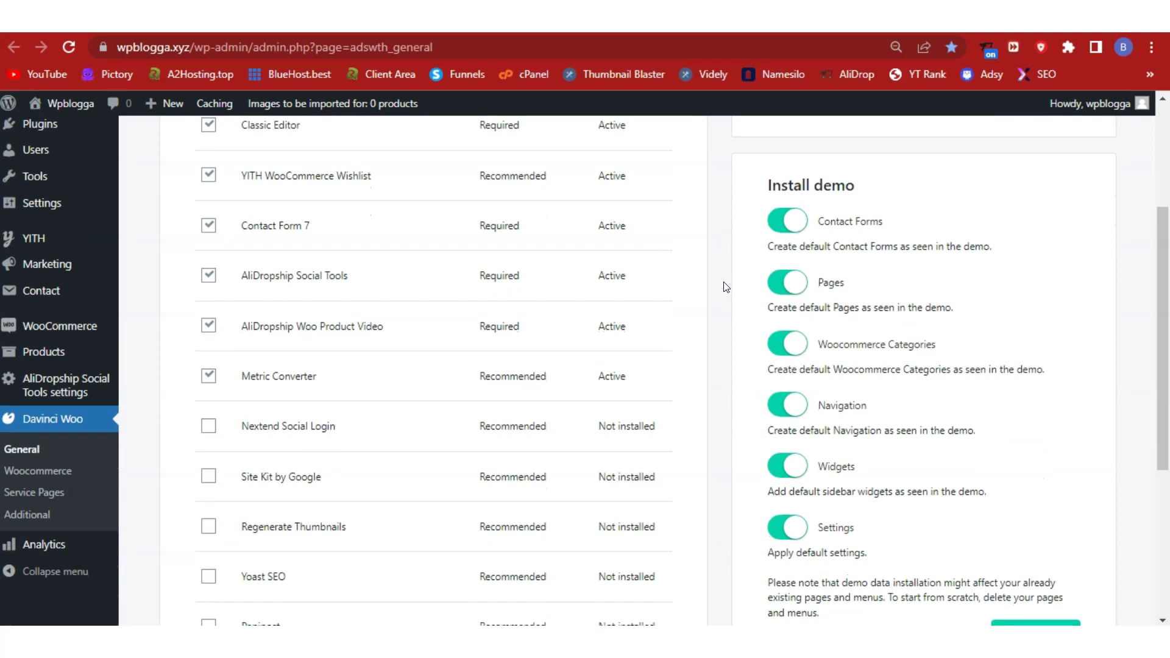
pyautogui.scroll(-3, 726, 287)
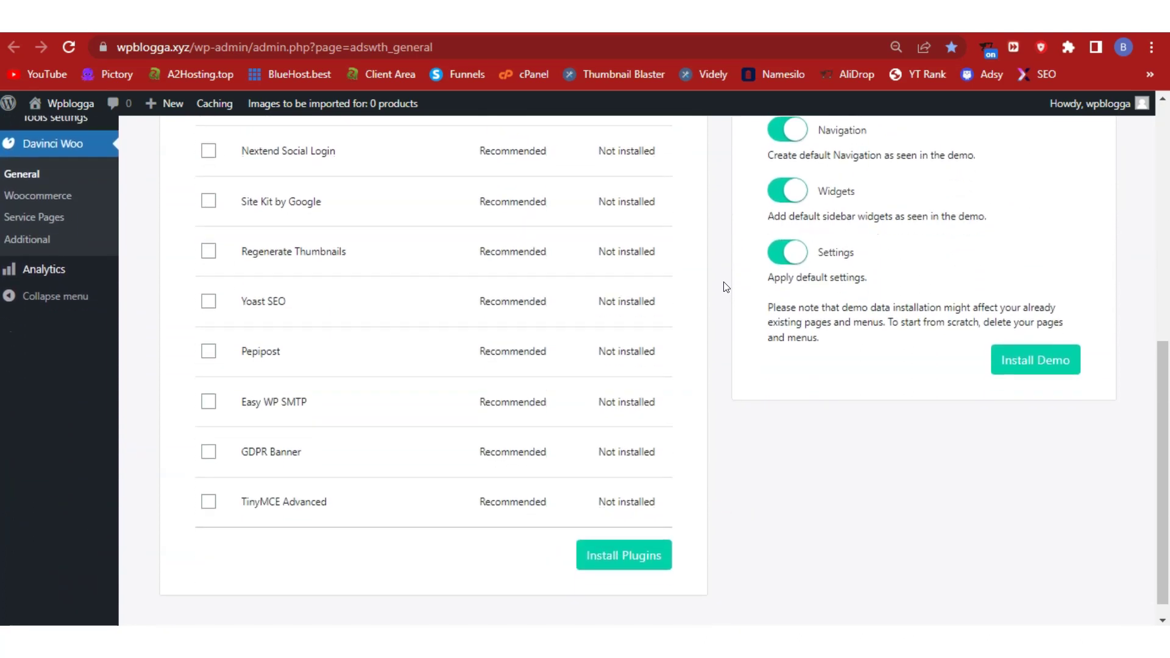
pyautogui.scroll(-1, 726, 287)
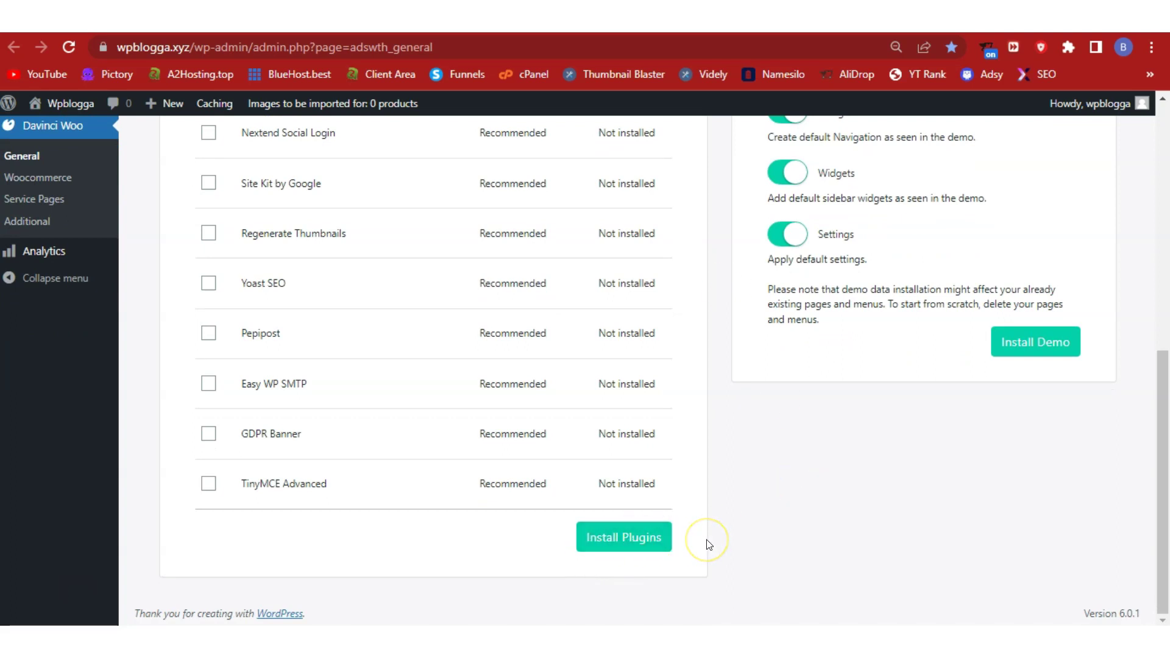
pyautogui.scroll(5, 709, 545)
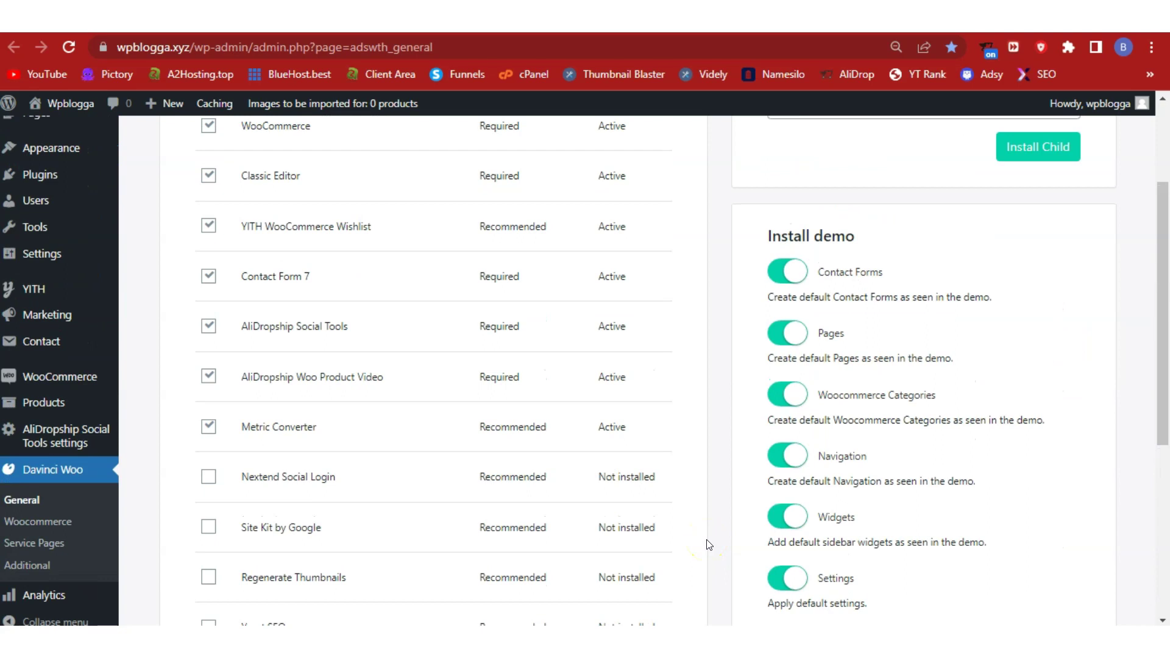
pyautogui.scroll(-1, 709, 544)
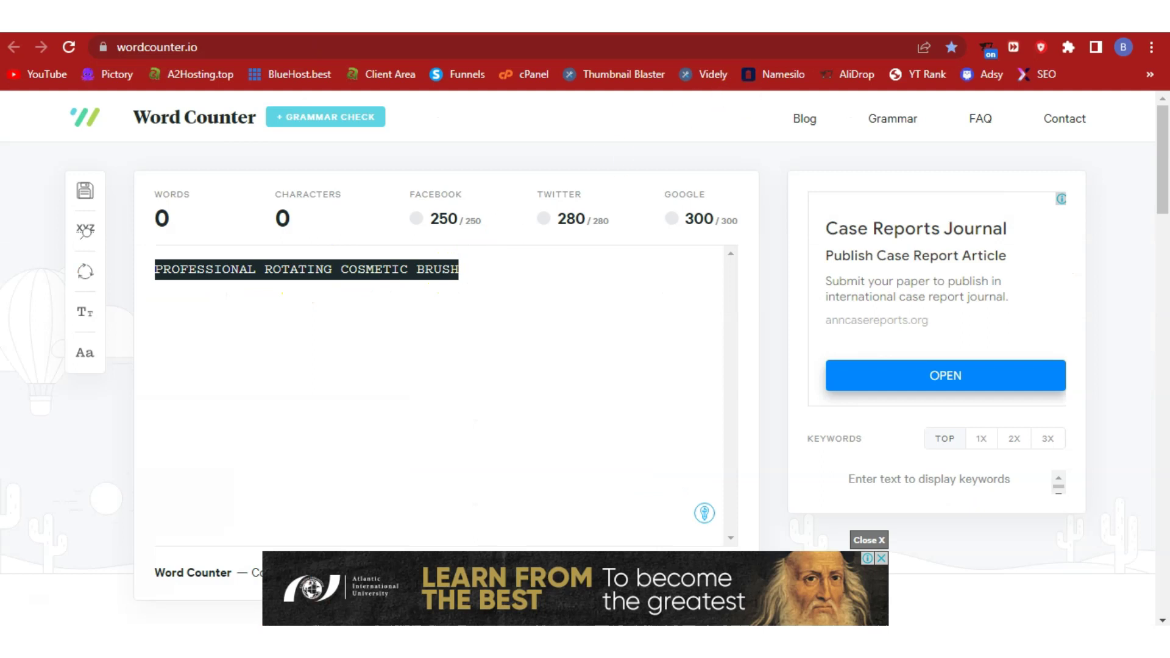
# - Open the AliDropship Chrome extension, check where a WordPress store URL is added and the authorization status of wpblogga.xyz, and close it
pyautogui.click(710, 72)
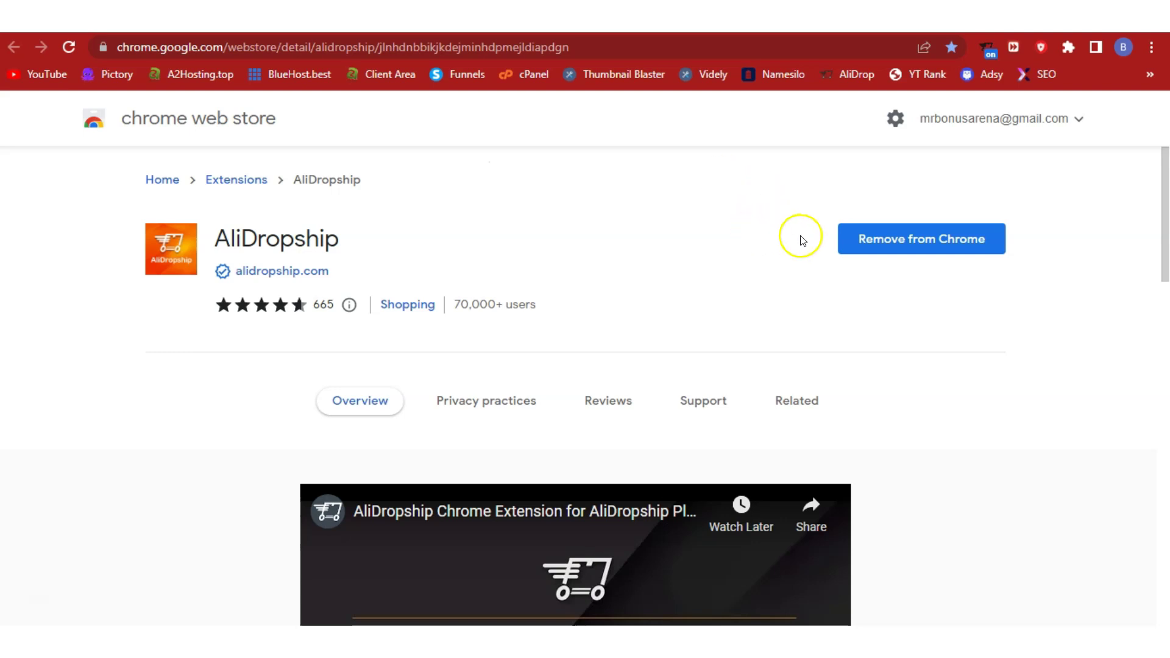
pyautogui.click(988, 50)
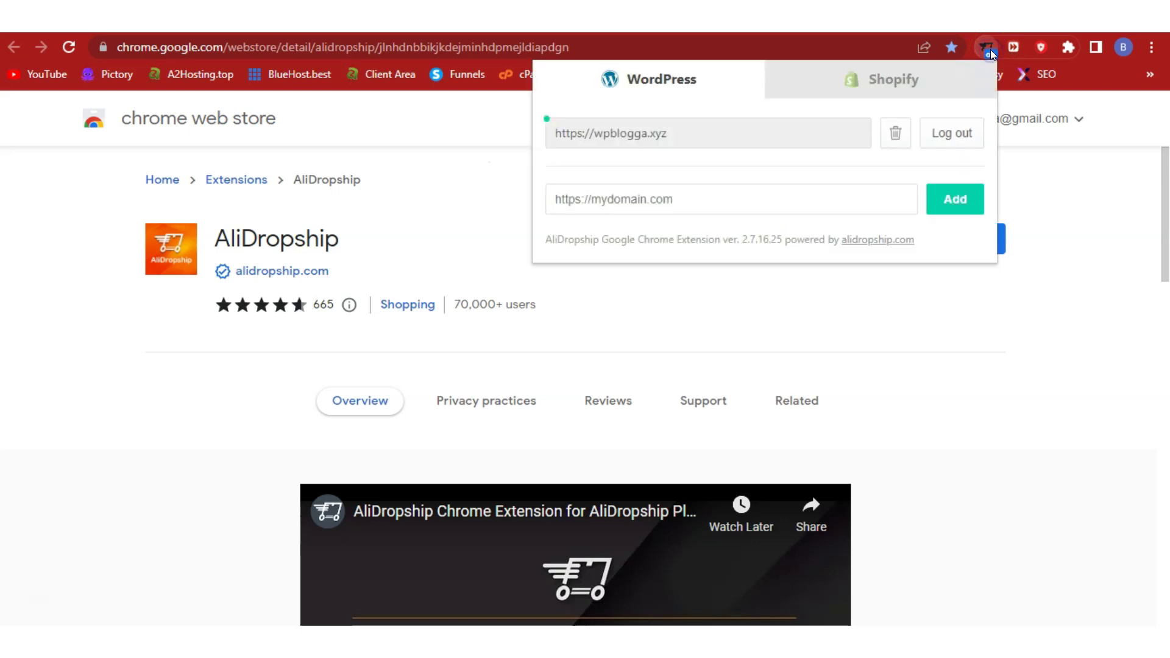
pyautogui.click(762, 201)
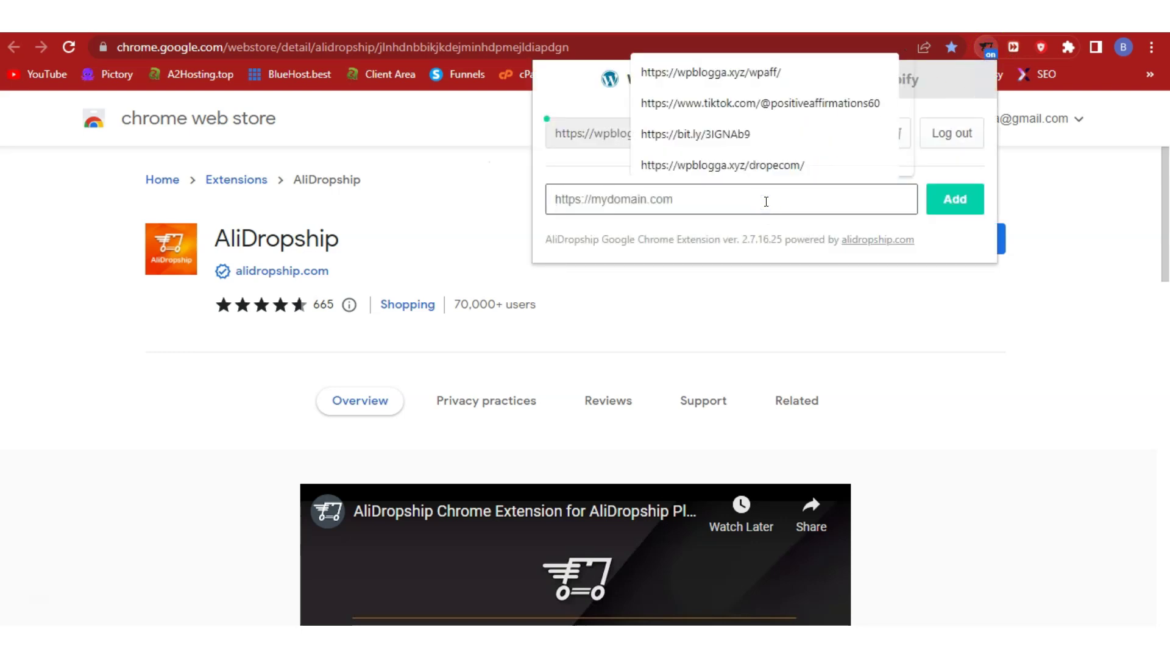
pyautogui.click(946, 207)
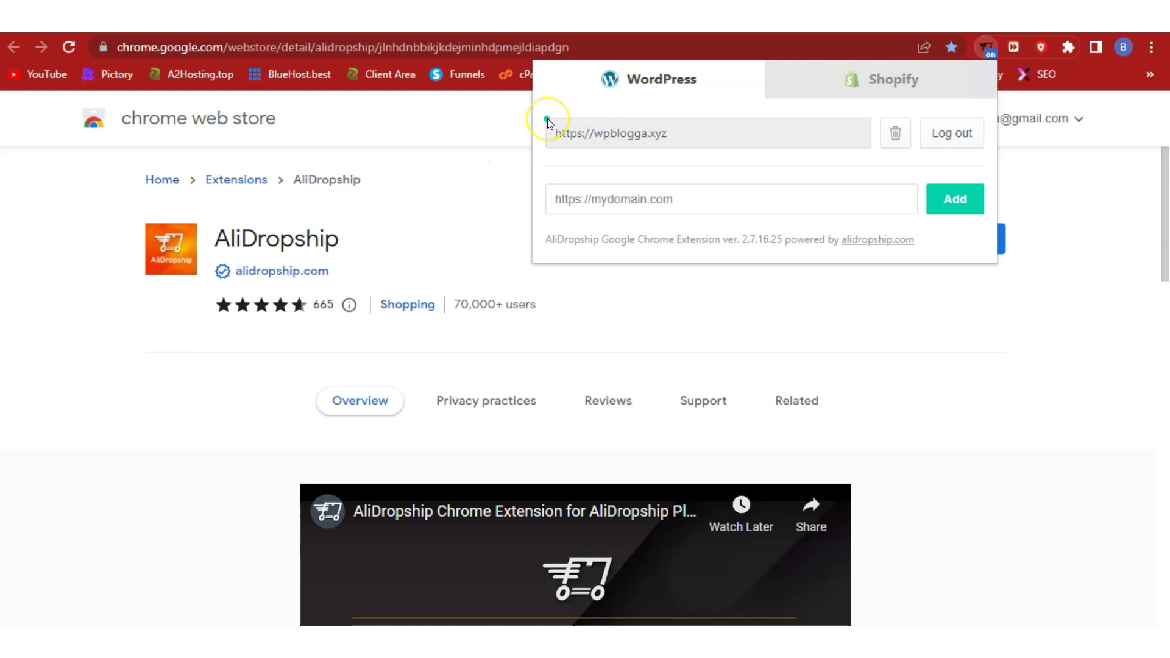
pyautogui.moveTo(547, 122)
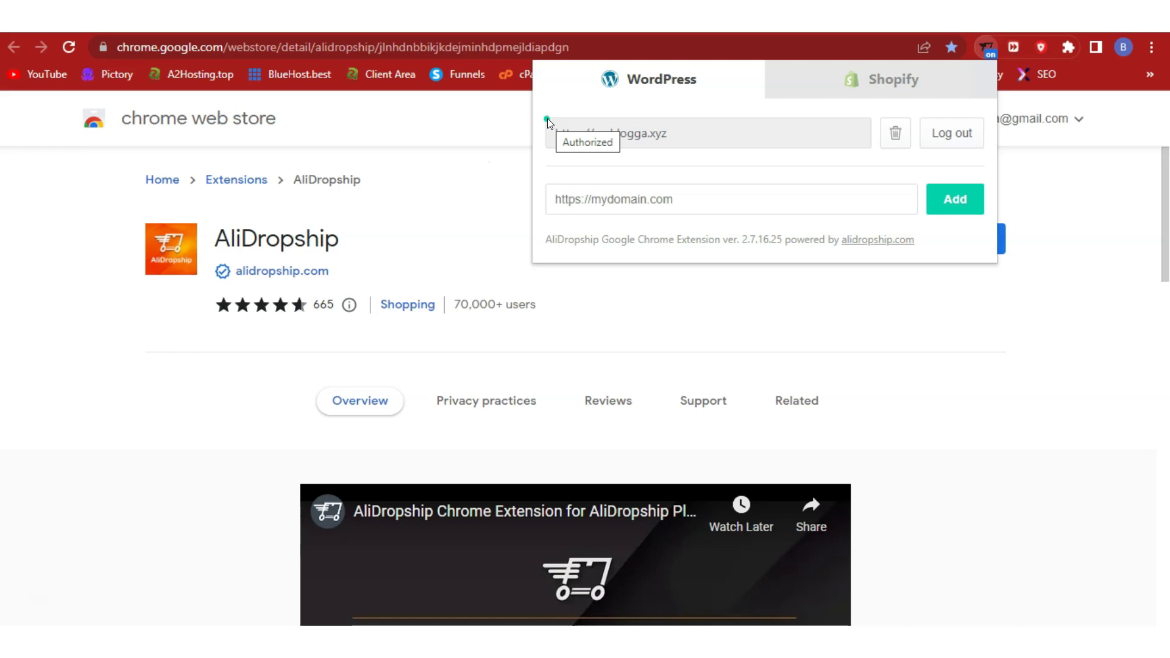
pyautogui.click(434, 171)
pyautogui.click(429, 169)
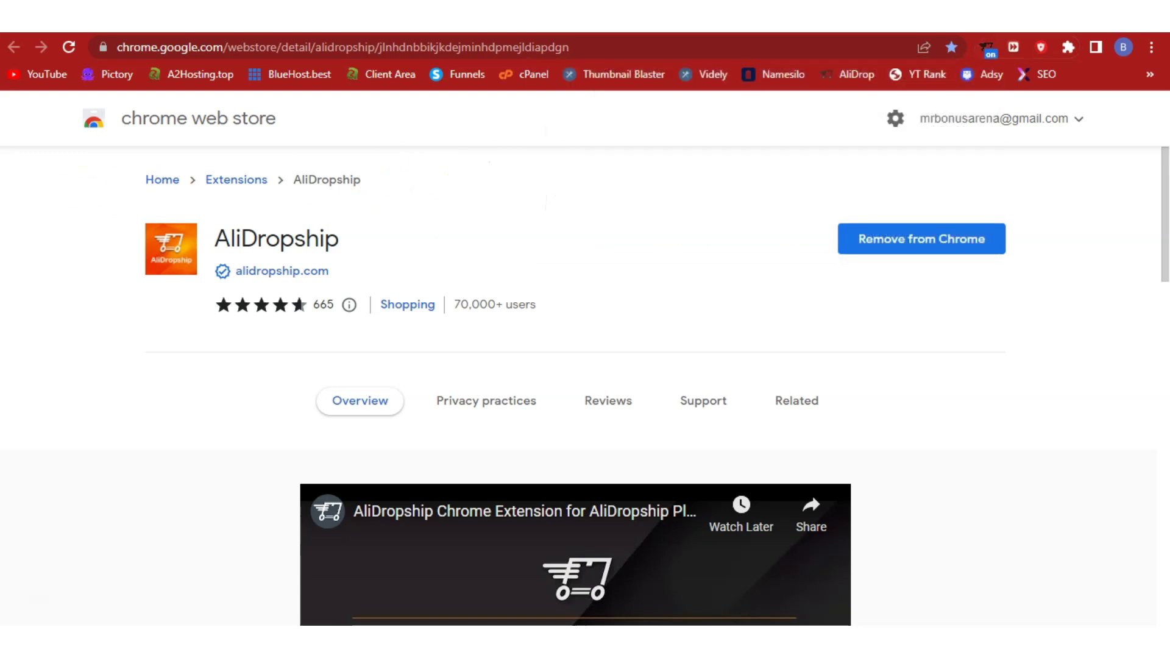
# - Switch to the AliExpress electric makeup brush listing, check the category choices, and import it into the Wpblogga store as Uncategorized
pyautogui.click(183, 17)
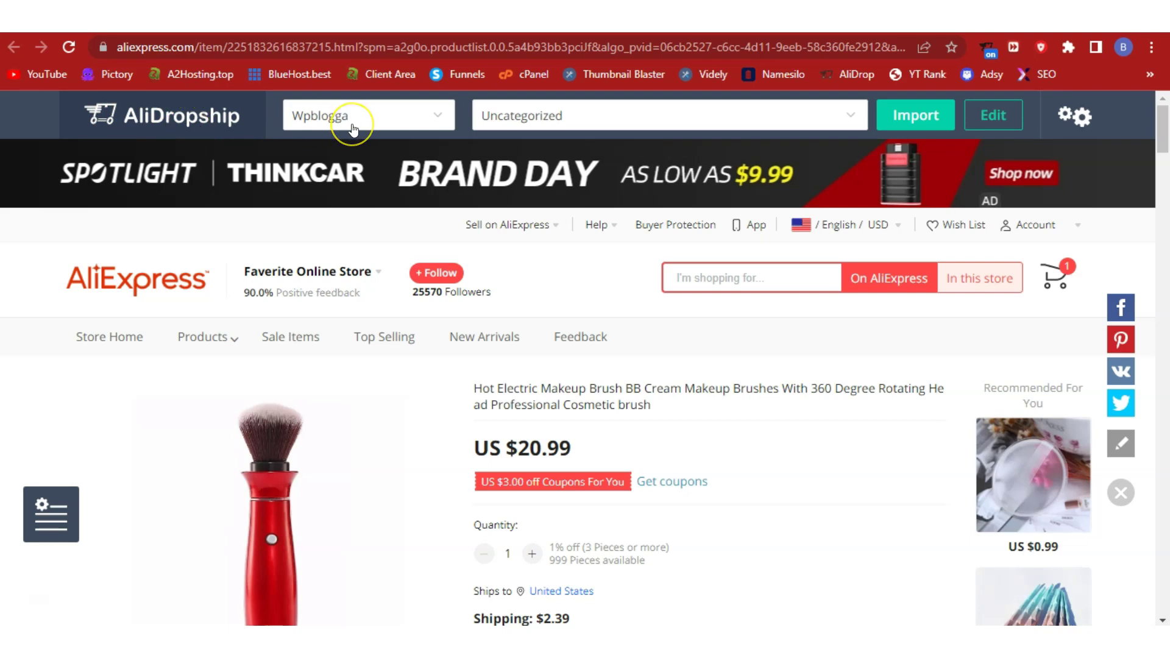
pyautogui.click(546, 120)
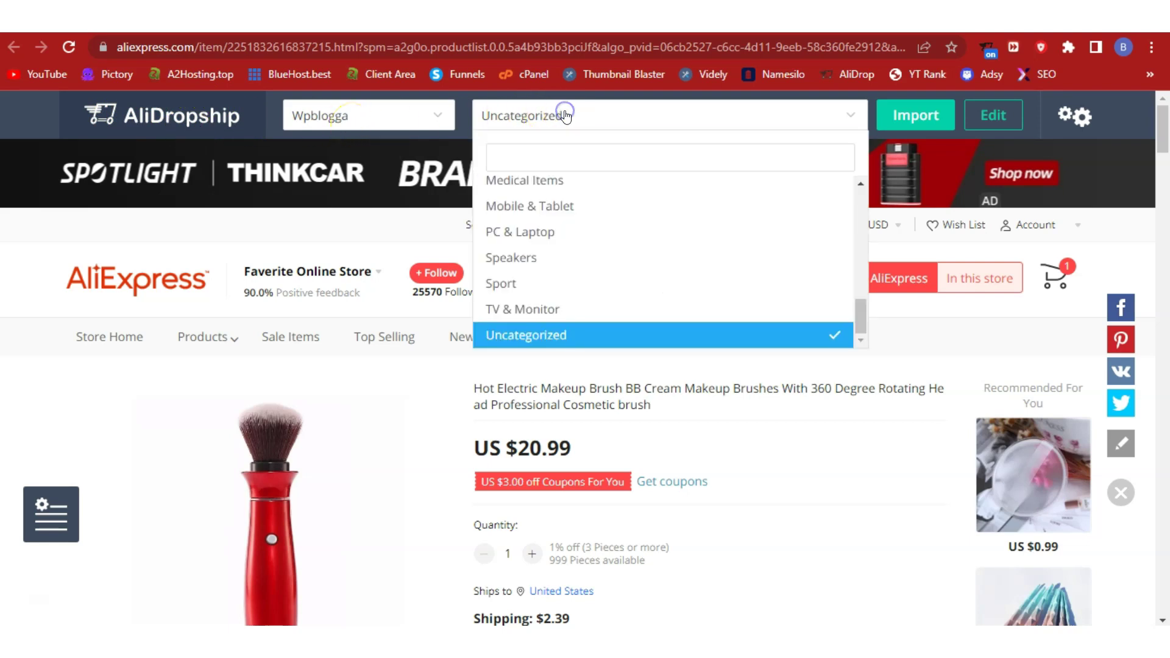
pyautogui.click(565, 115)
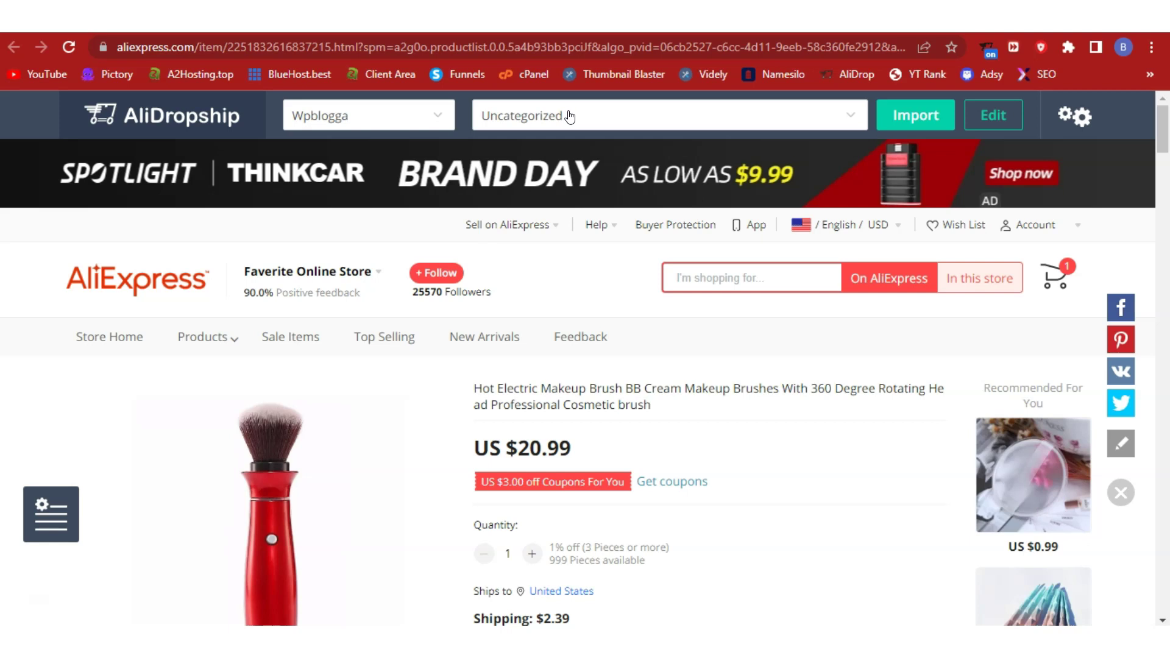
pyautogui.click(560, 117)
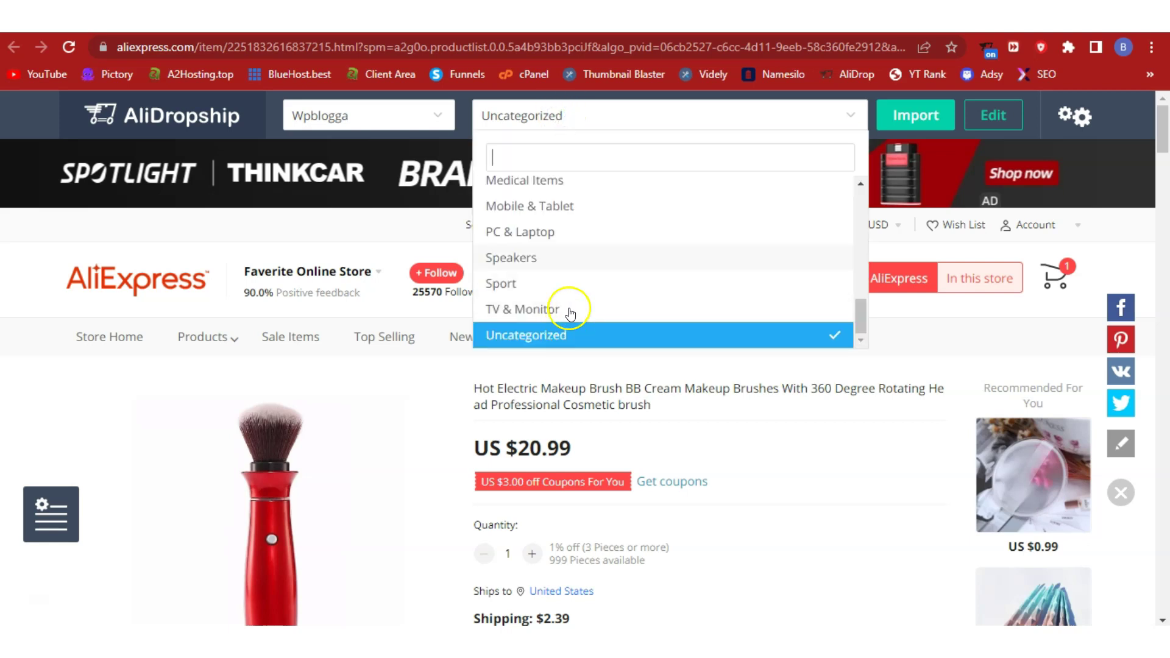
pyautogui.click(629, 114)
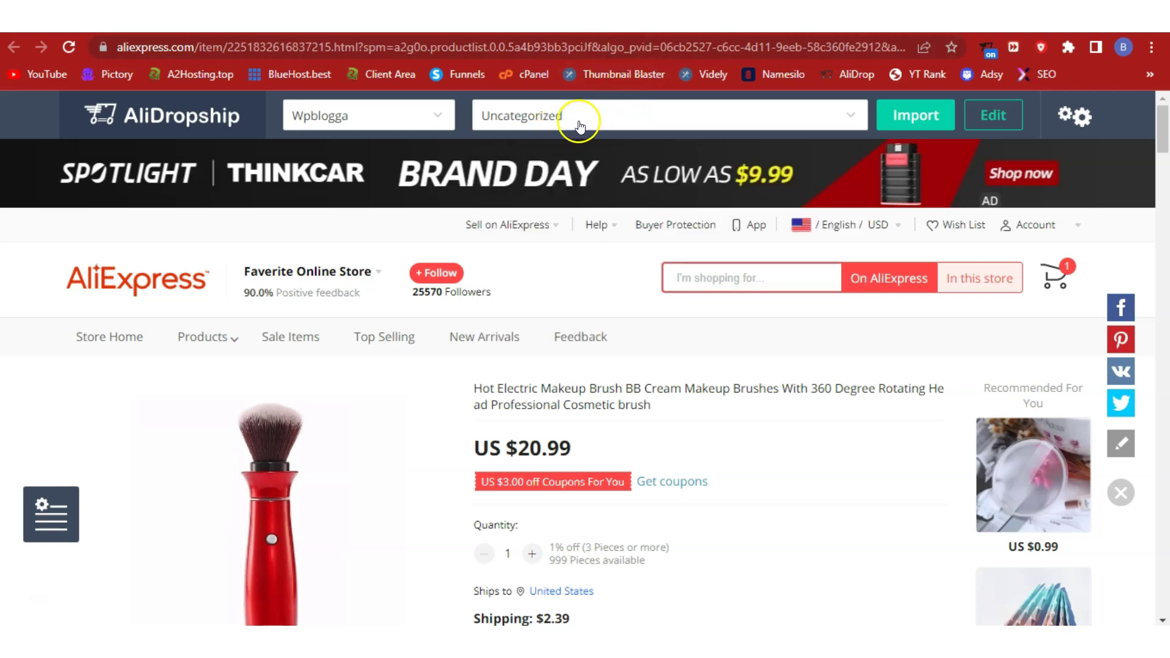
pyautogui.click(926, 116)
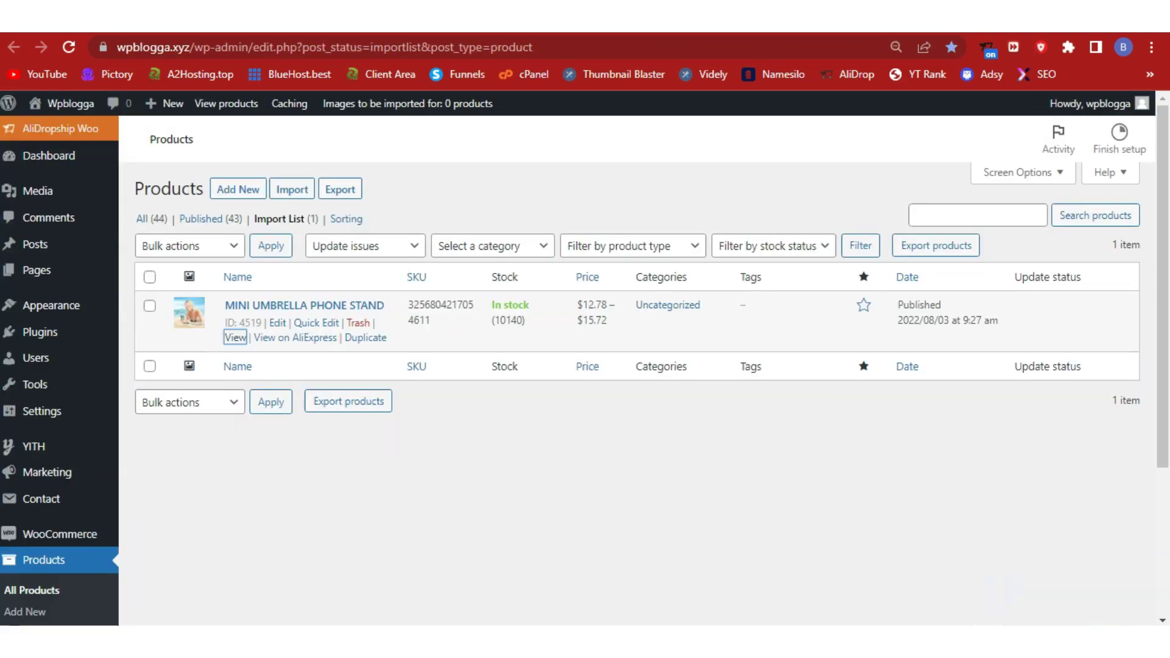
# - Refresh the WordPress product Import List and quick-edit the imported makeup brush, setting its title and slug to PROFESSIONAL ROTATING COSMETIC BRUSH
pyautogui.click(328, 173)
pyautogui.click(68, 47)
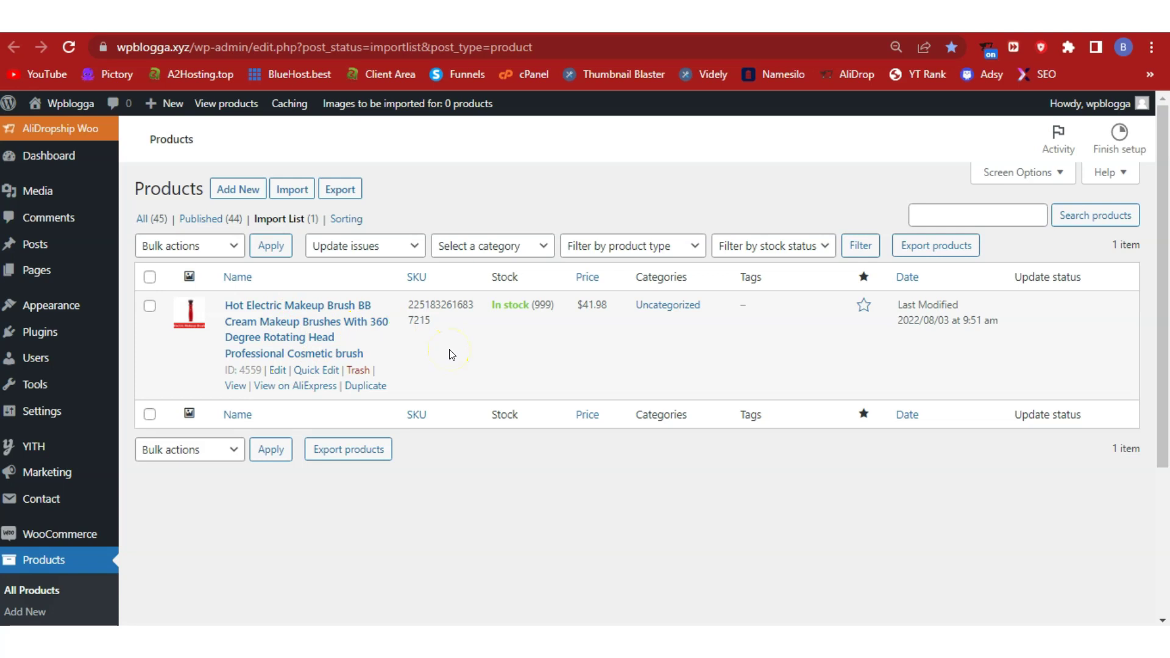
pyautogui.click(303, 370)
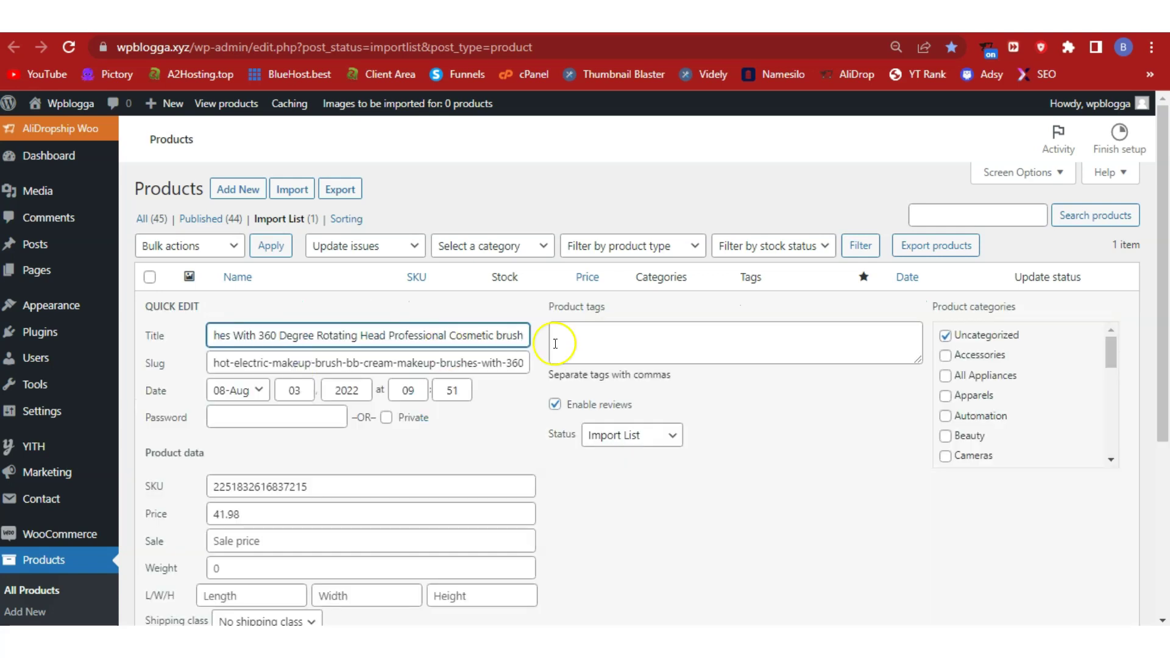
pyautogui.click(415, 335)
pyautogui.hotkey('ctrl', 'a')
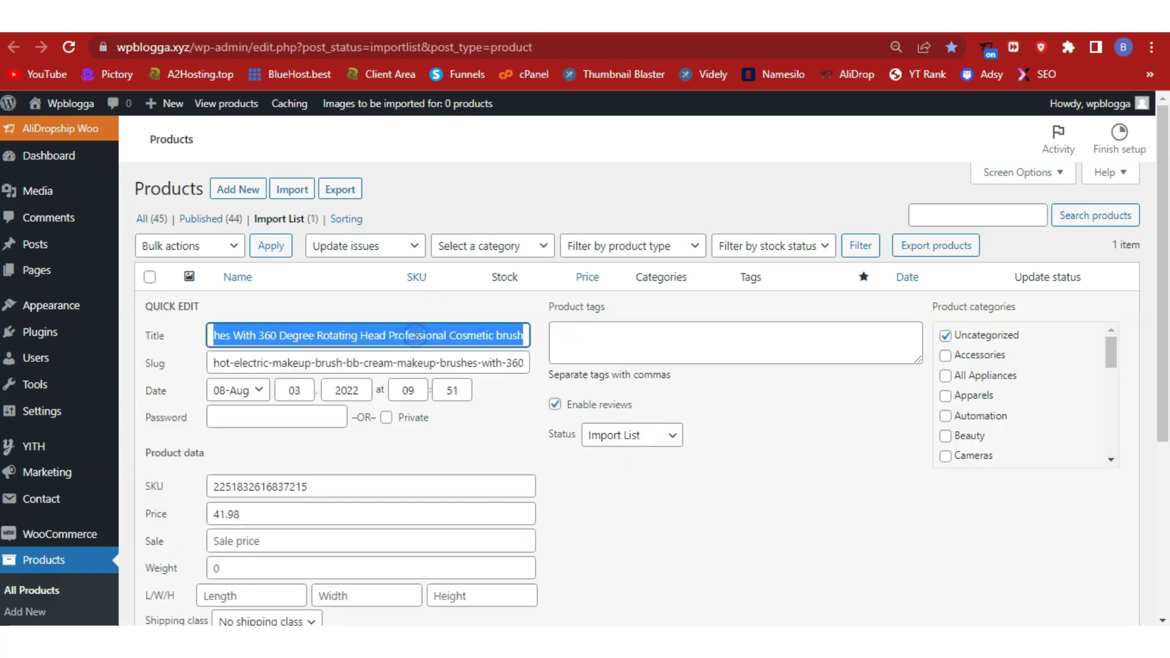
pyautogui.write('PROFESSIONAL ROTATING COSMETIC BRUSH')
pyautogui.doubleClick(428, 364)
pyautogui.hotkey('ctrl', 'a')
pyautogui.write('PROFESSIONAL ROTATING COSMETIC BRUSH')
pyautogui.click(490, 370)
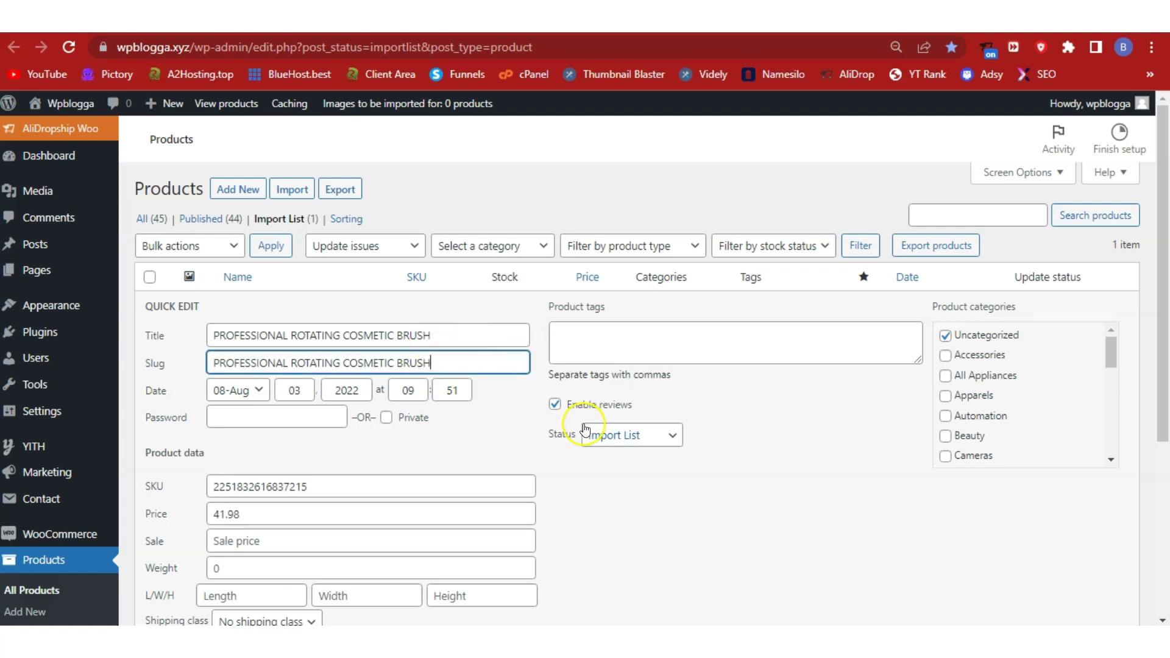
# - Set the brush's status to Published and save the quick edit
pyautogui.click(646, 434)
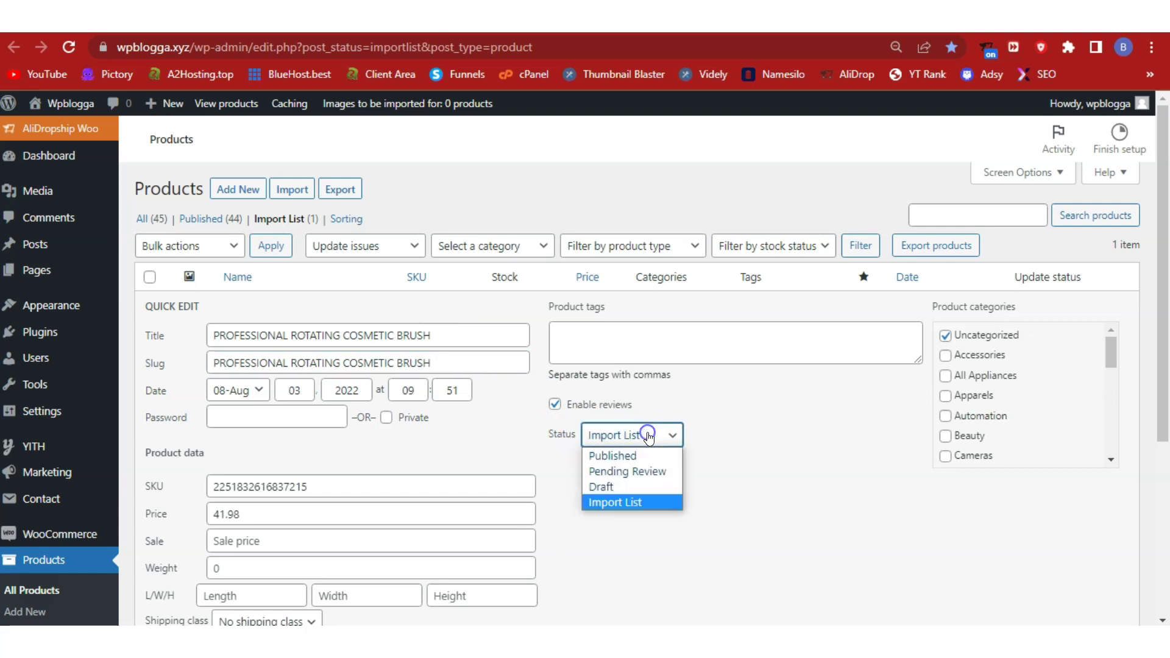
pyautogui.click(616, 456)
pyautogui.moveTo(1157, 253); pyautogui.dragTo(1166, 429)
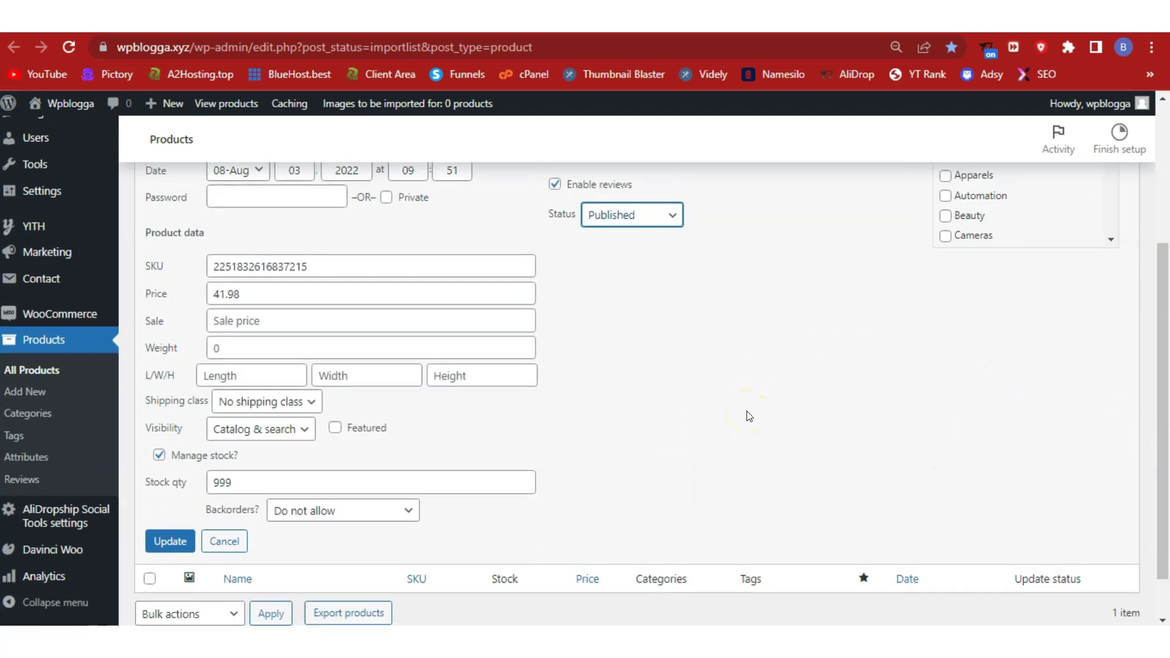
pyautogui.click(165, 544)
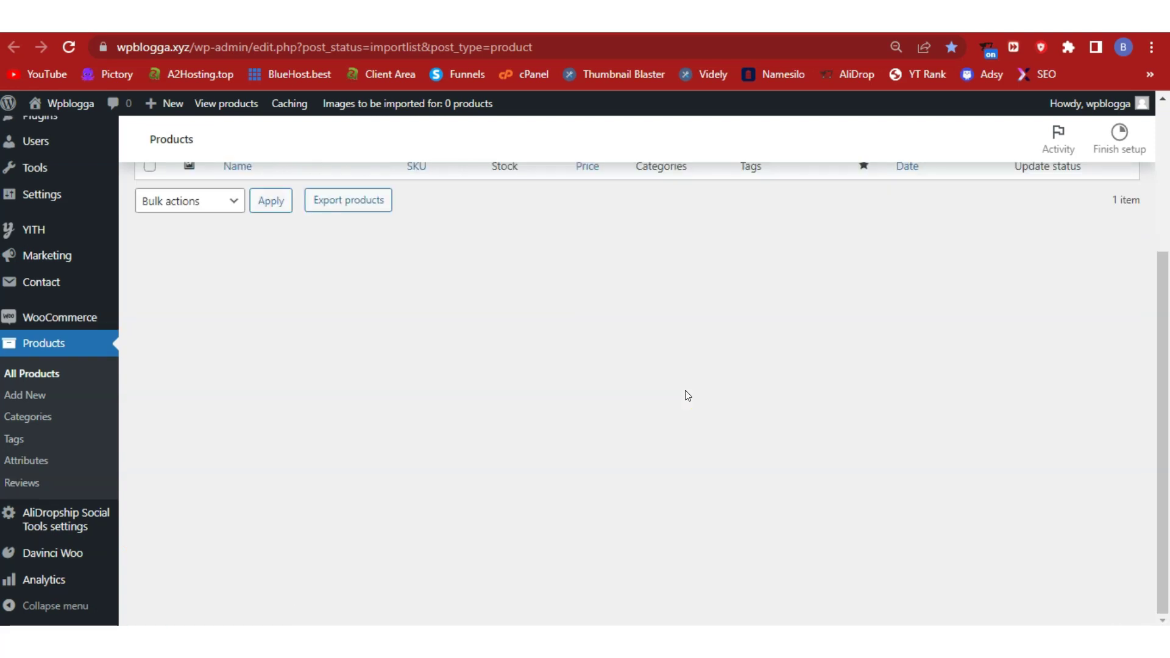
pyautogui.moveTo(1163, 374); pyautogui.dragTo(1166, 223)
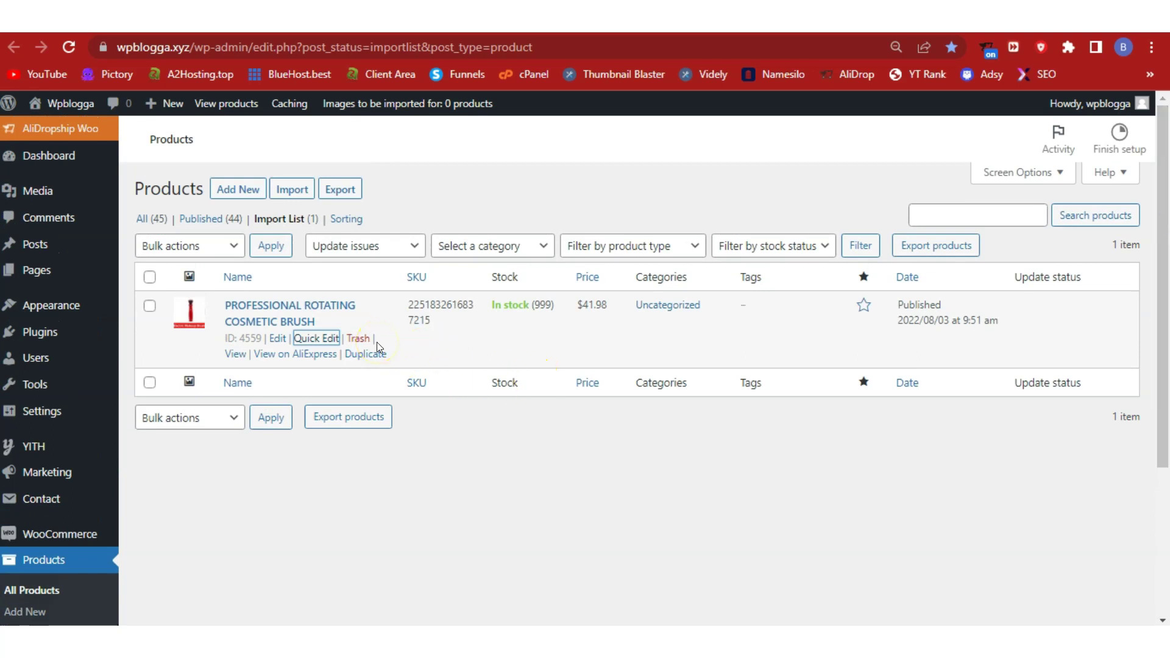
# - Open the published brush's store page in a new tab and review the header's logo and contact phone number
pyautogui.rightClick(241, 359)
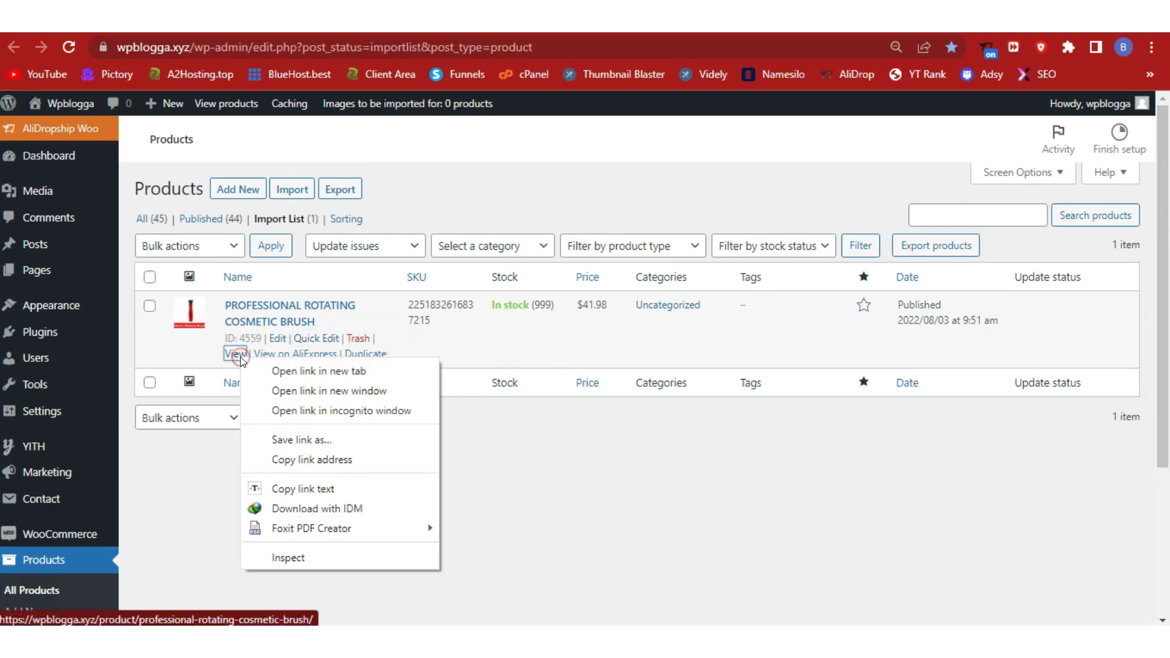
pyautogui.click(262, 369)
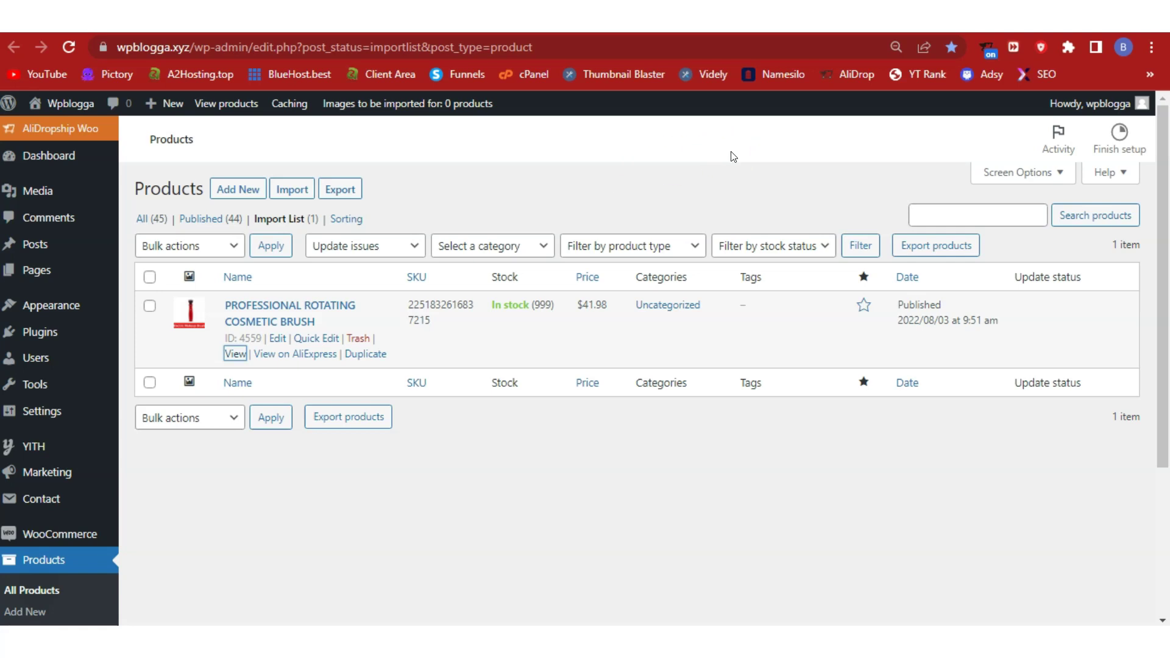
pyautogui.press('Return')
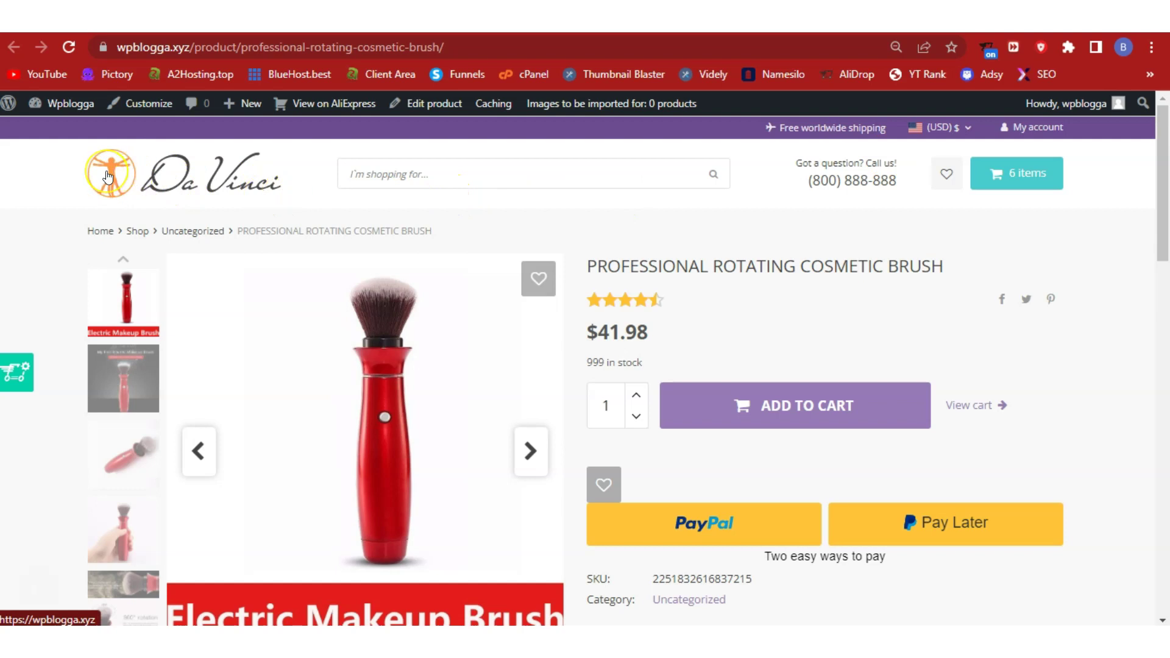
pyautogui.click(203, 183)
pyautogui.moveTo(843, 181); pyautogui.dragTo(835, 183)
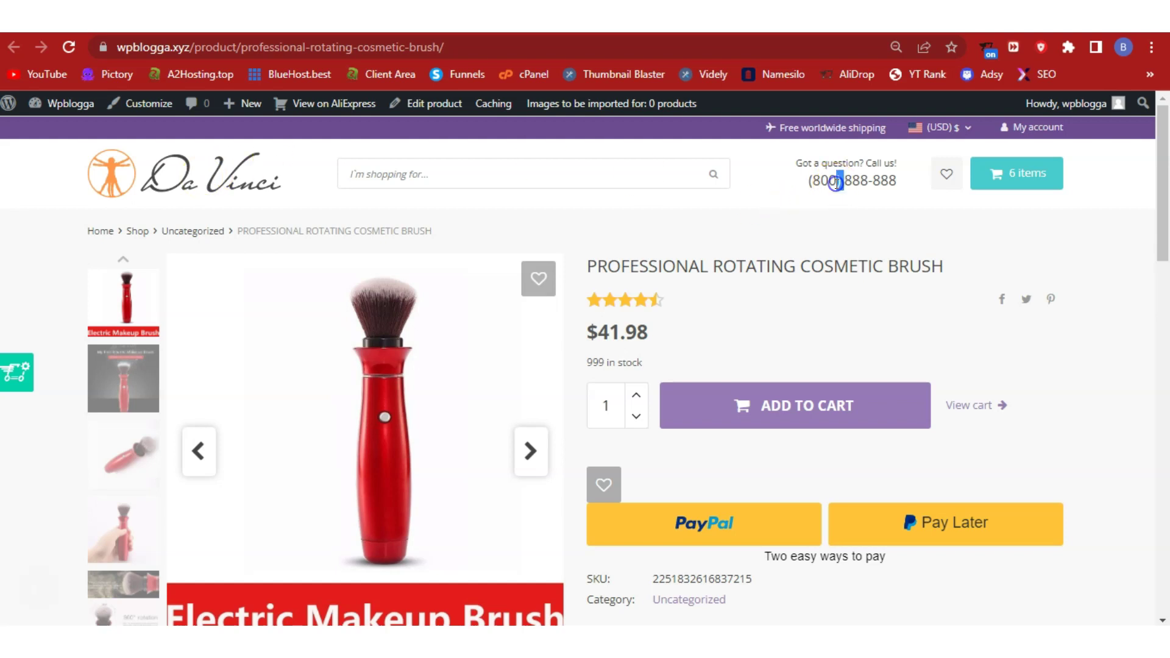
pyautogui.tripleClick(833, 182)
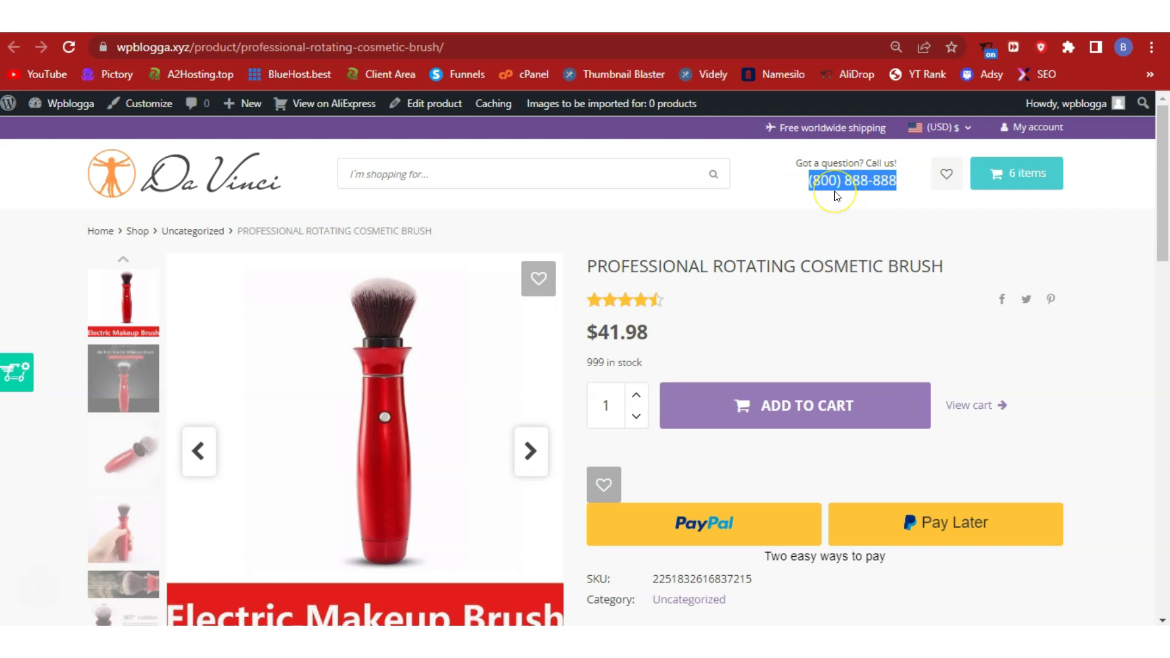
# - Browse the brush's gallery images and review the price, cart and PayPal payment options on its product page
pyautogui.click(1162, 267)
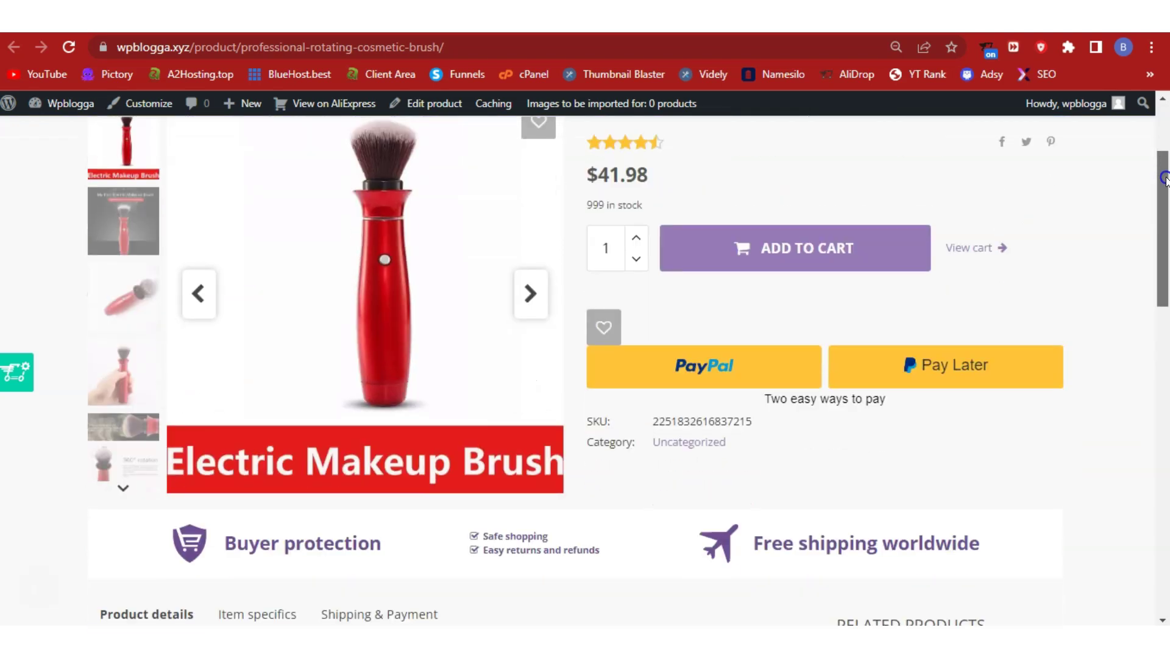
pyautogui.moveTo(1162, 266); pyautogui.dragTo(1165, 192)
pyautogui.click(135, 248)
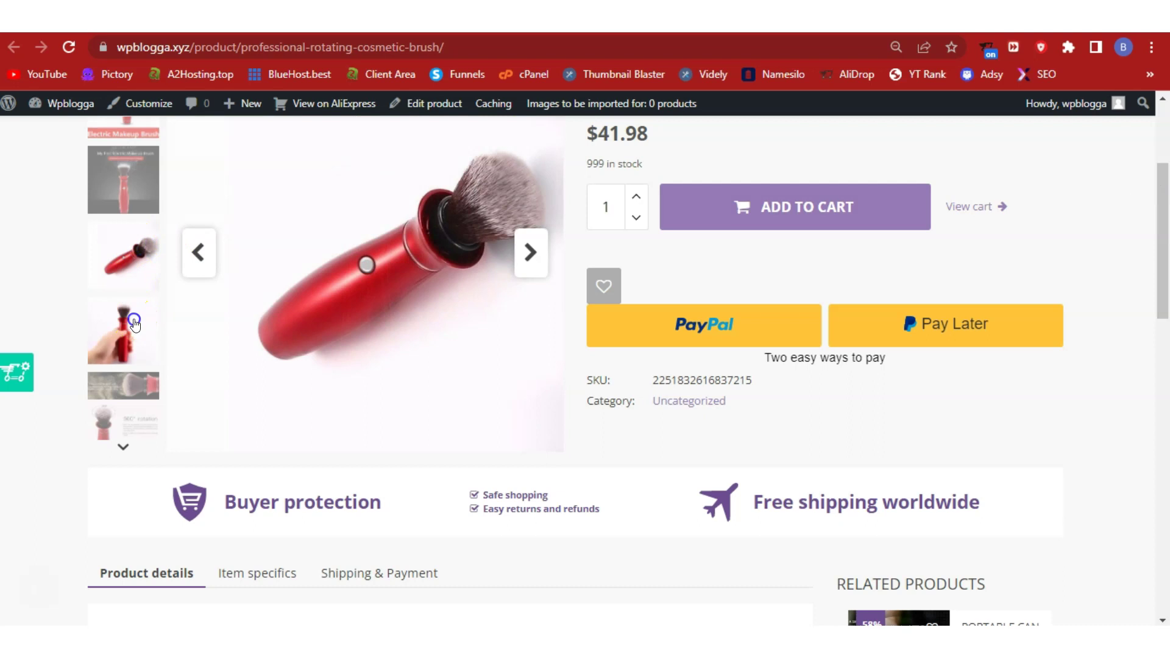
pyautogui.click(135, 320)
pyautogui.click(135, 381)
pyautogui.moveTo(1161, 222); pyautogui.dragTo(1165, 160)
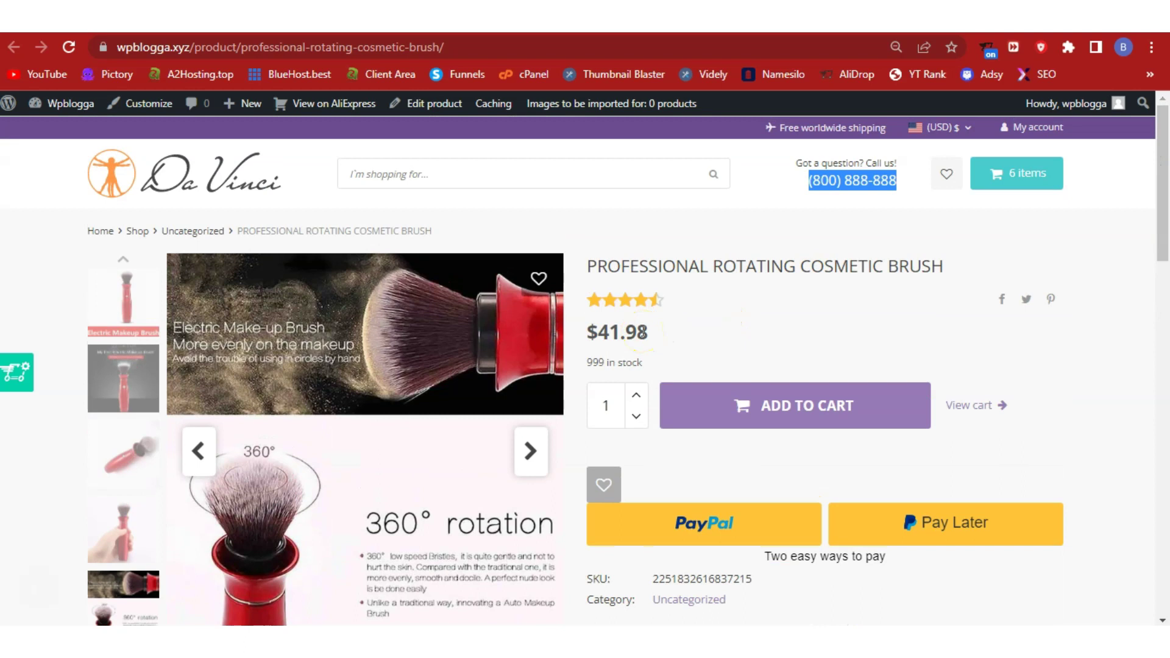
pyautogui.moveTo(1161, 196); pyautogui.dragTo(1161, 248)
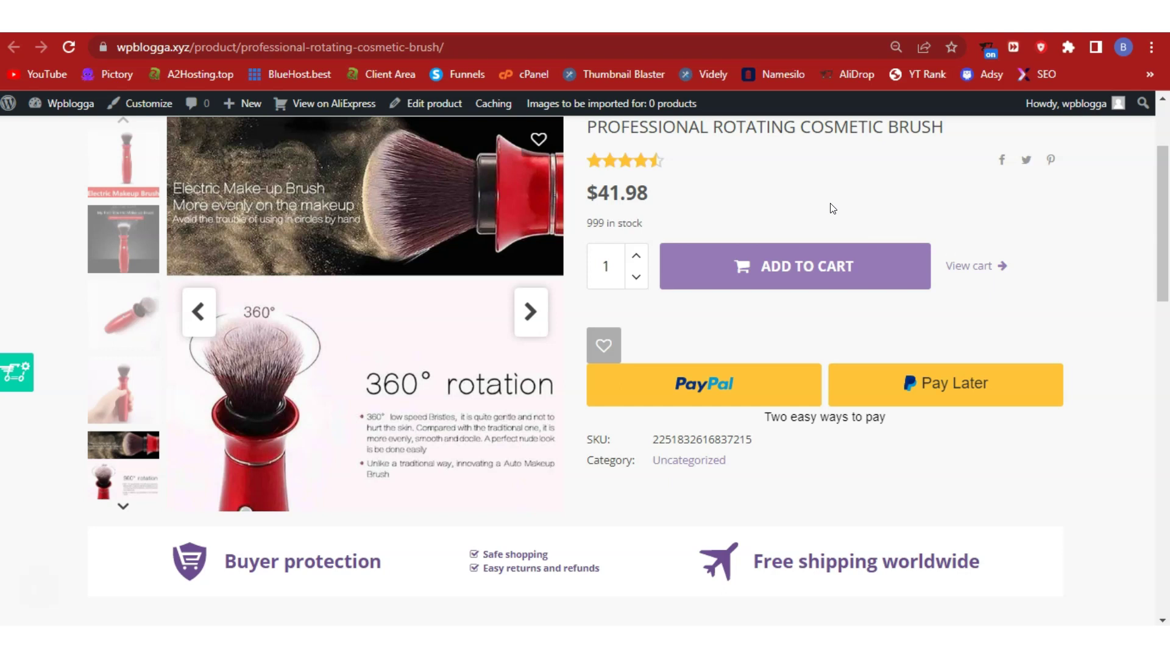
pyautogui.moveTo(1161, 232); pyautogui.dragTo(1165, 211)
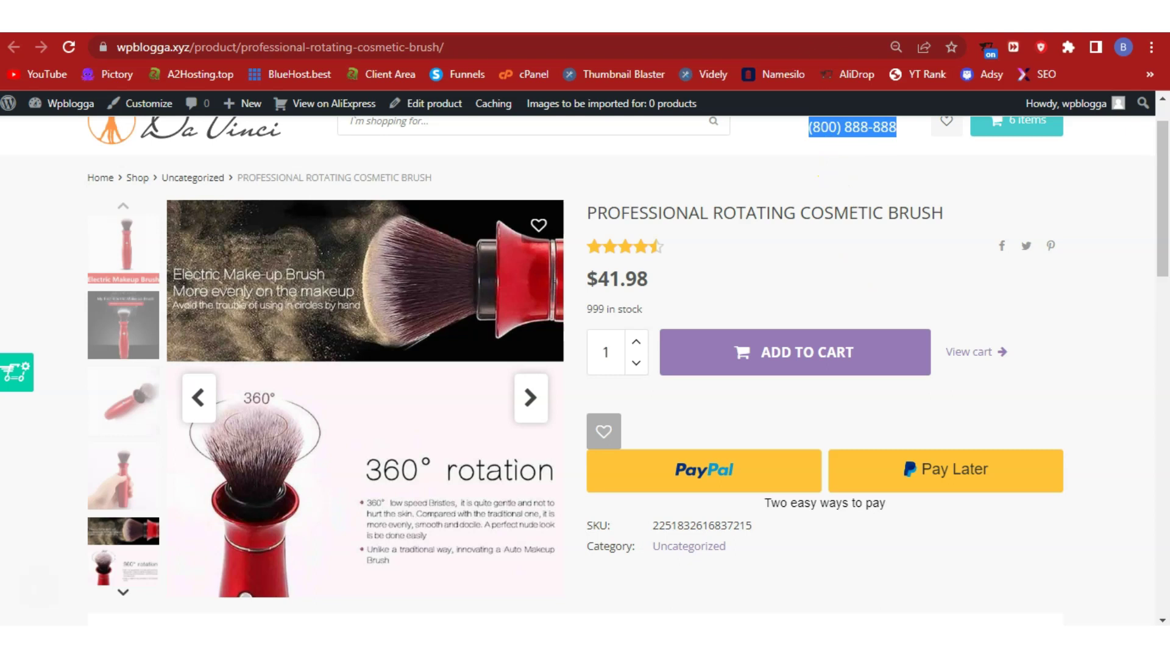
# - Switch to Shoutcart's influencer listing and examine the channels, categories, follower counts and shoutout prices
pyautogui.click(853, 15)
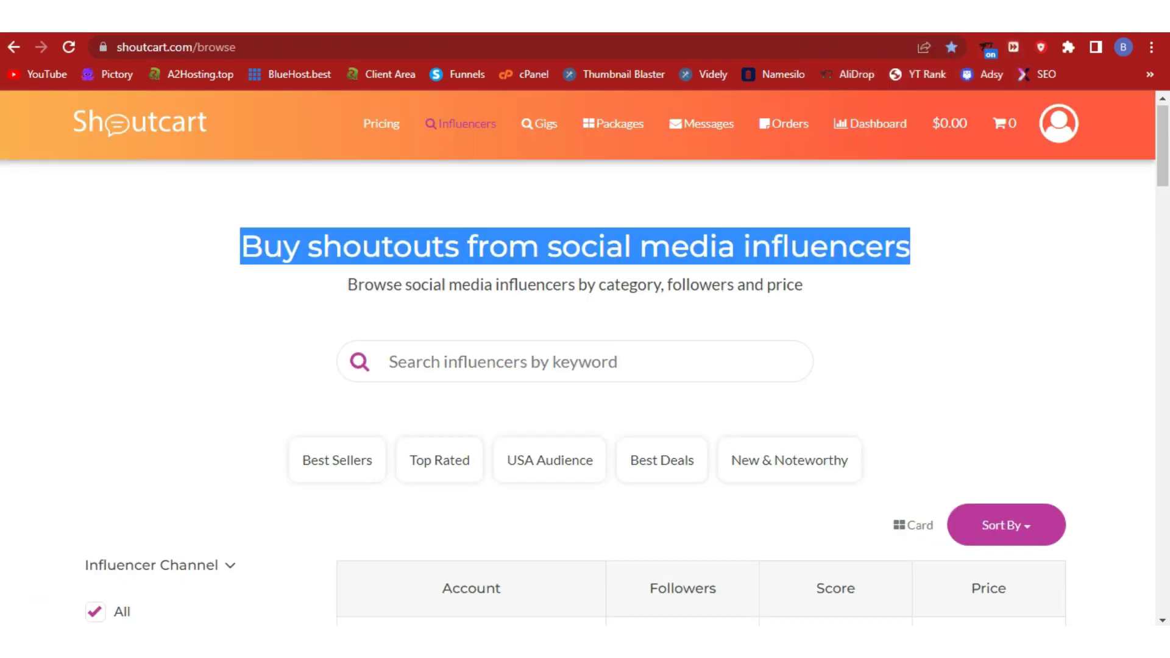
pyautogui.click(430, 201)
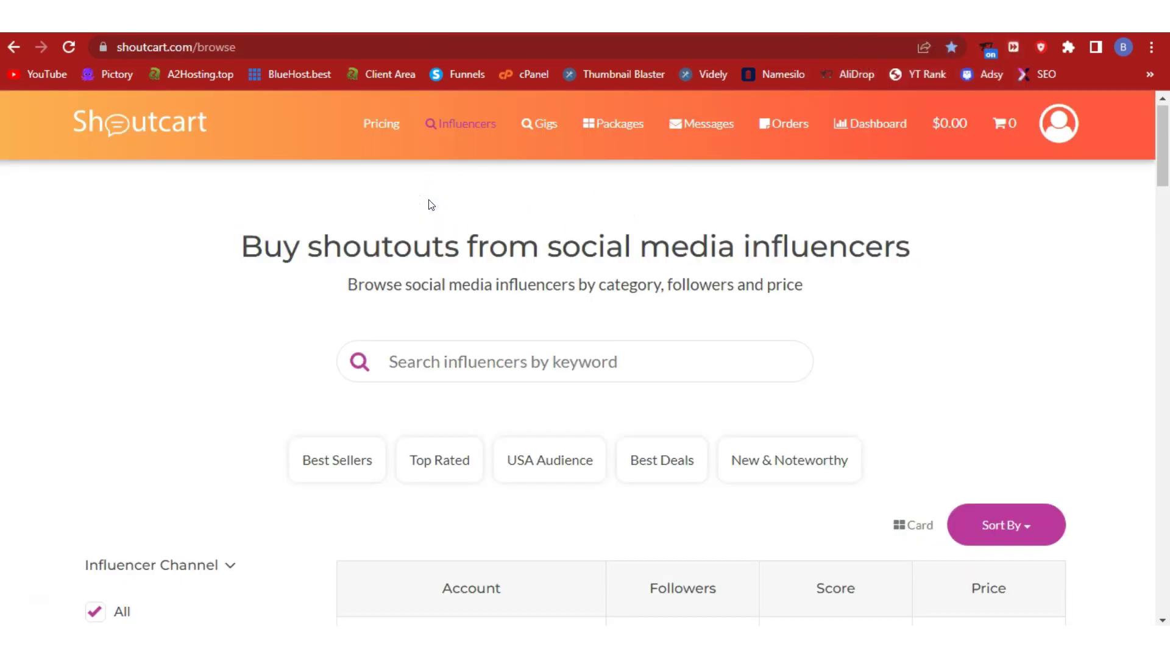
pyautogui.click(211, 124)
pyautogui.click(1164, 137)
pyautogui.moveTo(1165, 136)
pyautogui.mouseDown()
pyautogui.moveTo(1167, 125)
pyautogui.moveTo(1161, 323)
pyautogui.moveTo(1161, 140)
pyautogui.mouseUp()
pyautogui.click(601, 329)
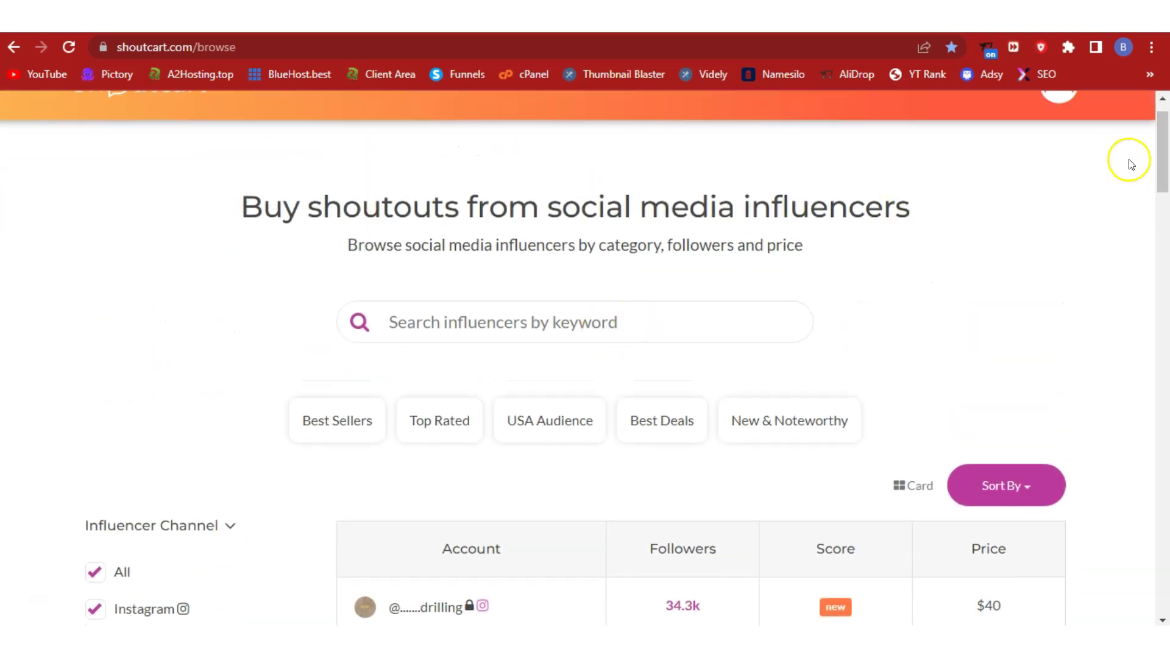
pyautogui.scroll(-2, 1165, 151)
pyautogui.scroll(-5, 1165, 151)
pyautogui.scroll(3, 1165, 152)
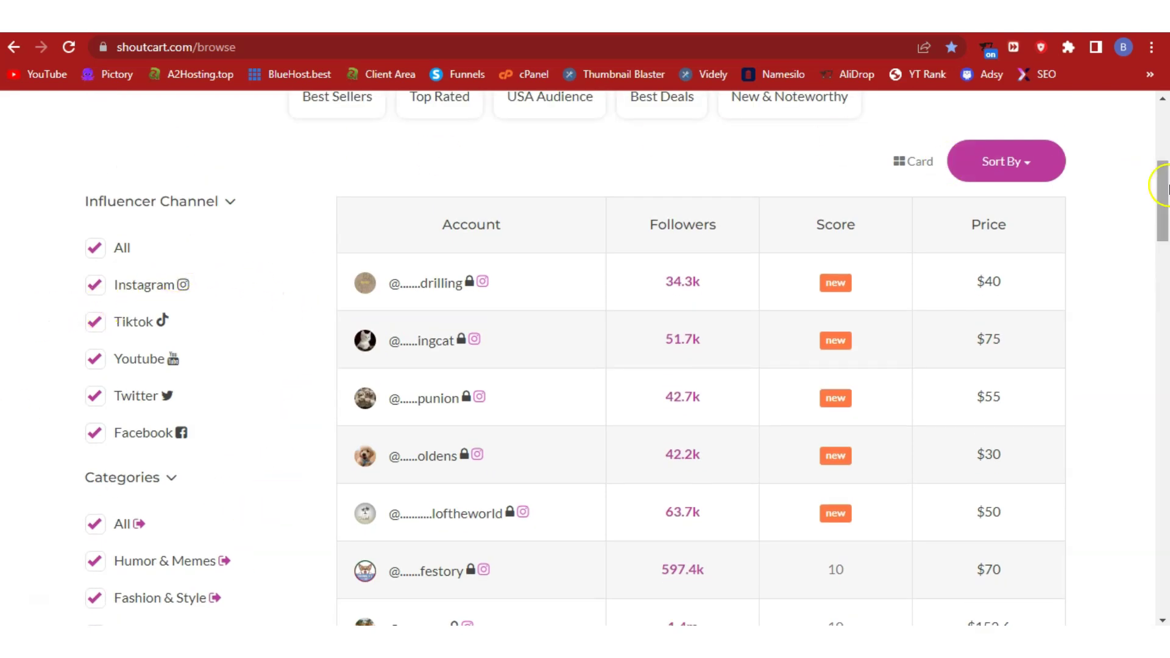
pyautogui.moveTo(1165, 183); pyautogui.dragTo(1166, 238)
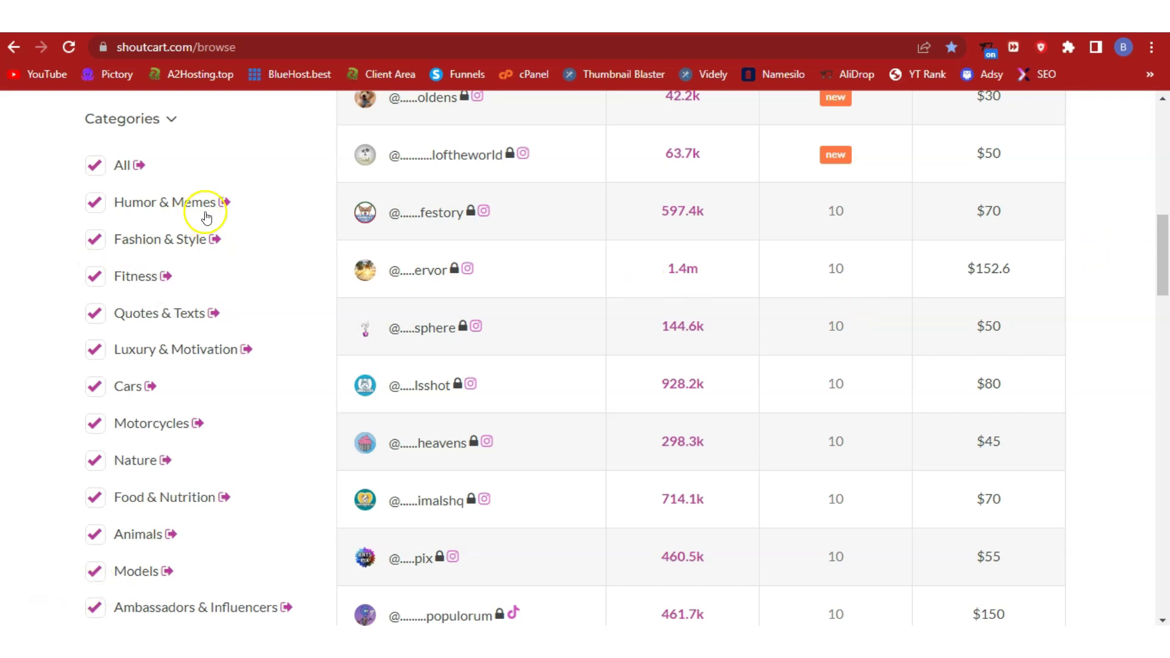
pyautogui.moveTo(1163, 231)
pyautogui.mouseDown()
pyautogui.moveTo(1160, 397)
pyautogui.moveTo(1147, 270)
pyautogui.moveTo(1156, 144)
pyautogui.moveTo(1152, 386)
pyautogui.moveTo(1161, 249)
pyautogui.mouseUp()
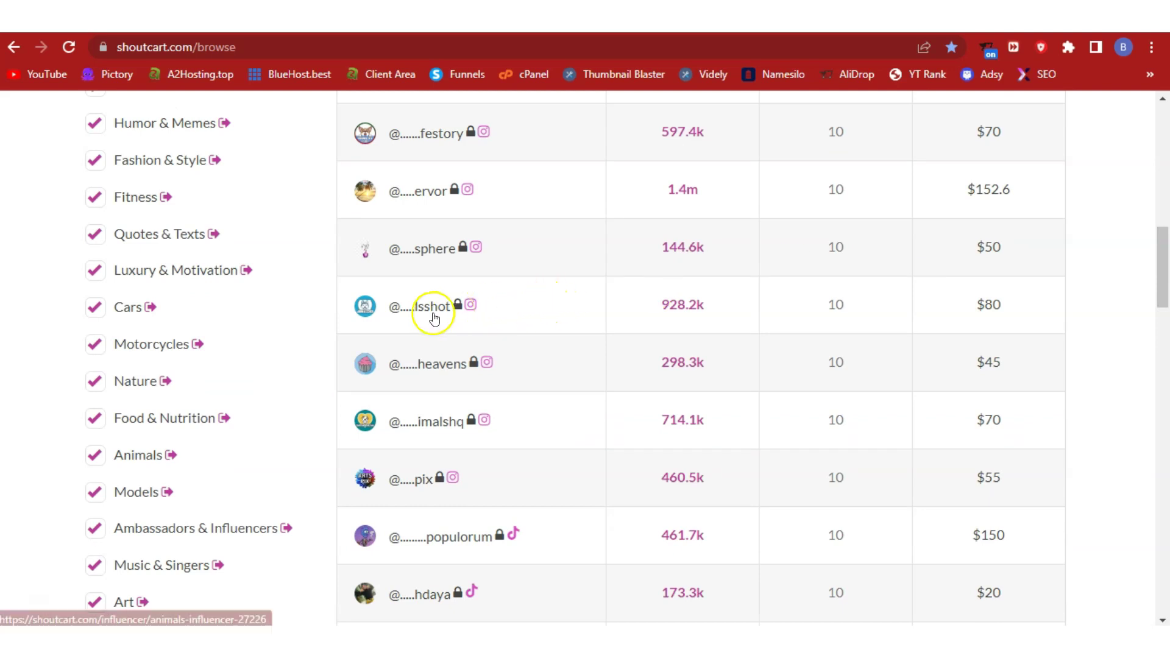
pyautogui.click(469, 309)
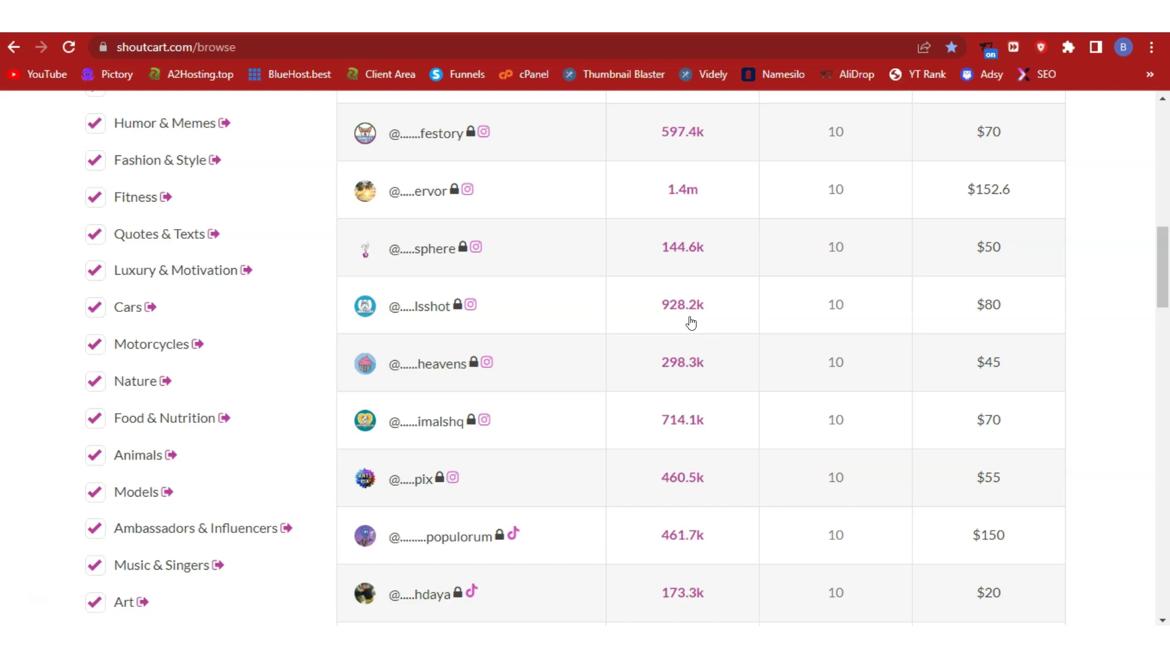
pyautogui.click(1165, 250)
pyautogui.moveTo(1165, 250); pyautogui.dragTo(1165, 145)
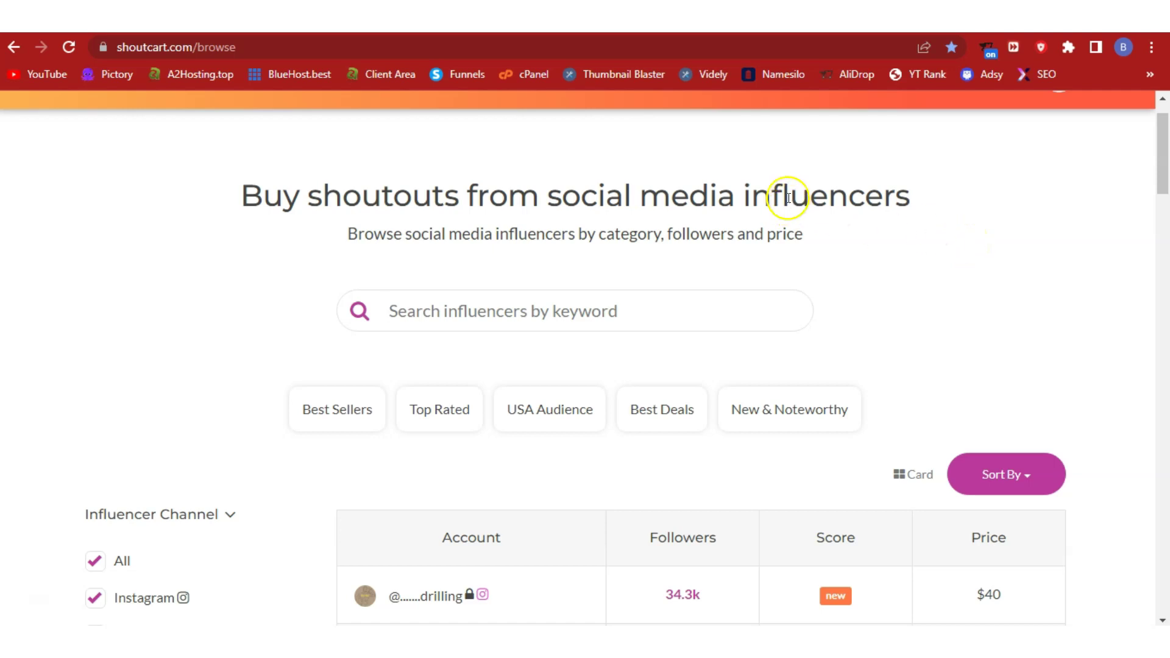
# - Return to the brush's product page to review its title, and switch to the Adsy guest posting site
pyautogui.hotkey('ctrl', 'Tab')
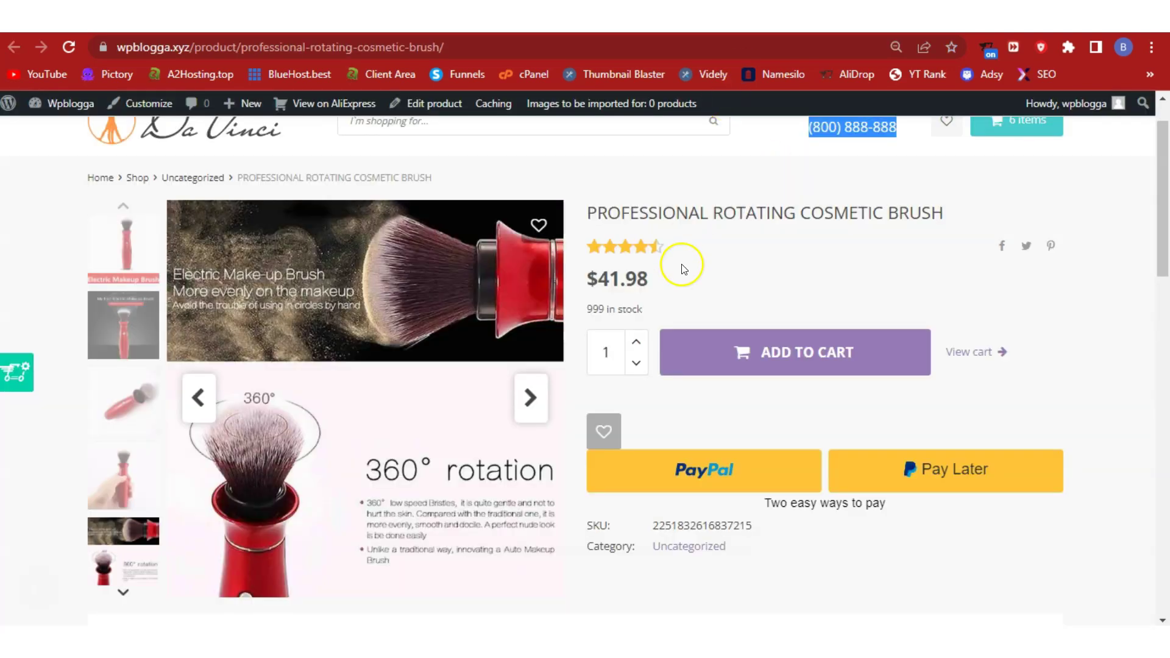
pyautogui.moveTo(1165, 160); pyautogui.dragTo(1165, 142)
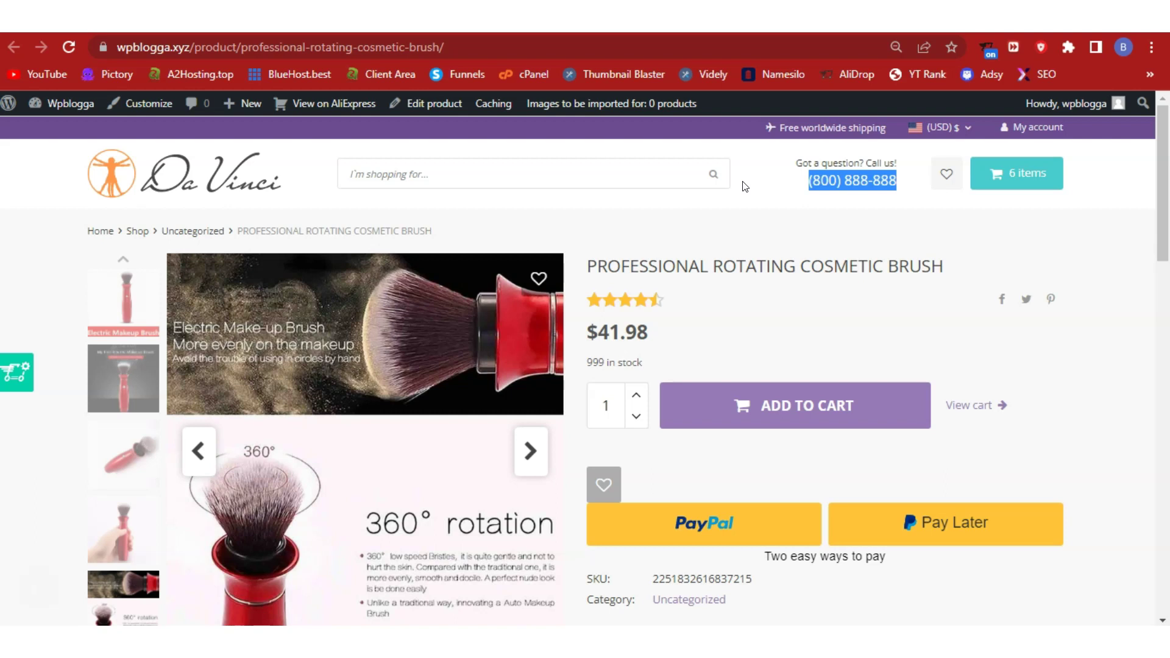
pyautogui.tripleClick(698, 264)
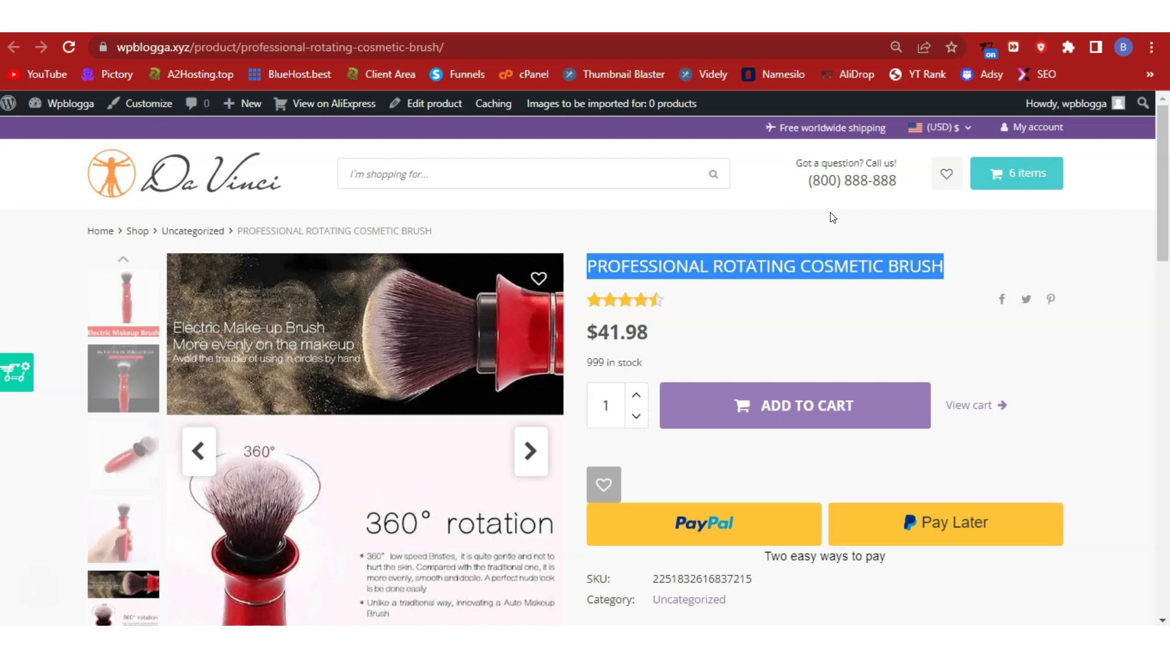
pyautogui.hotkey('ctrl', 'Tab')
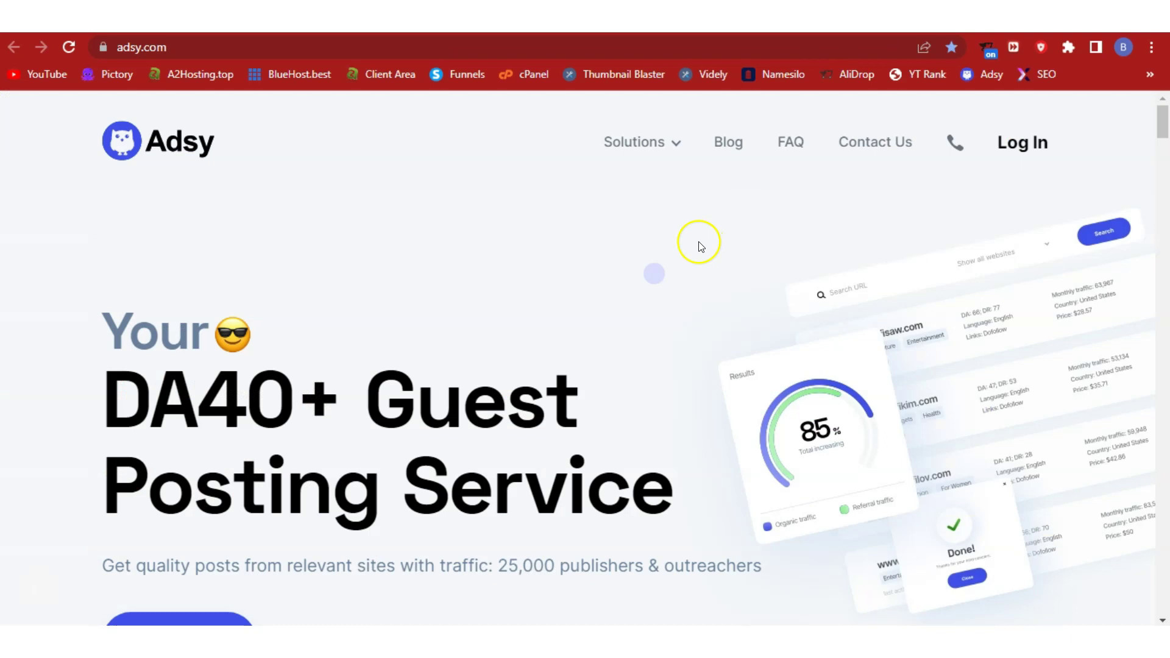